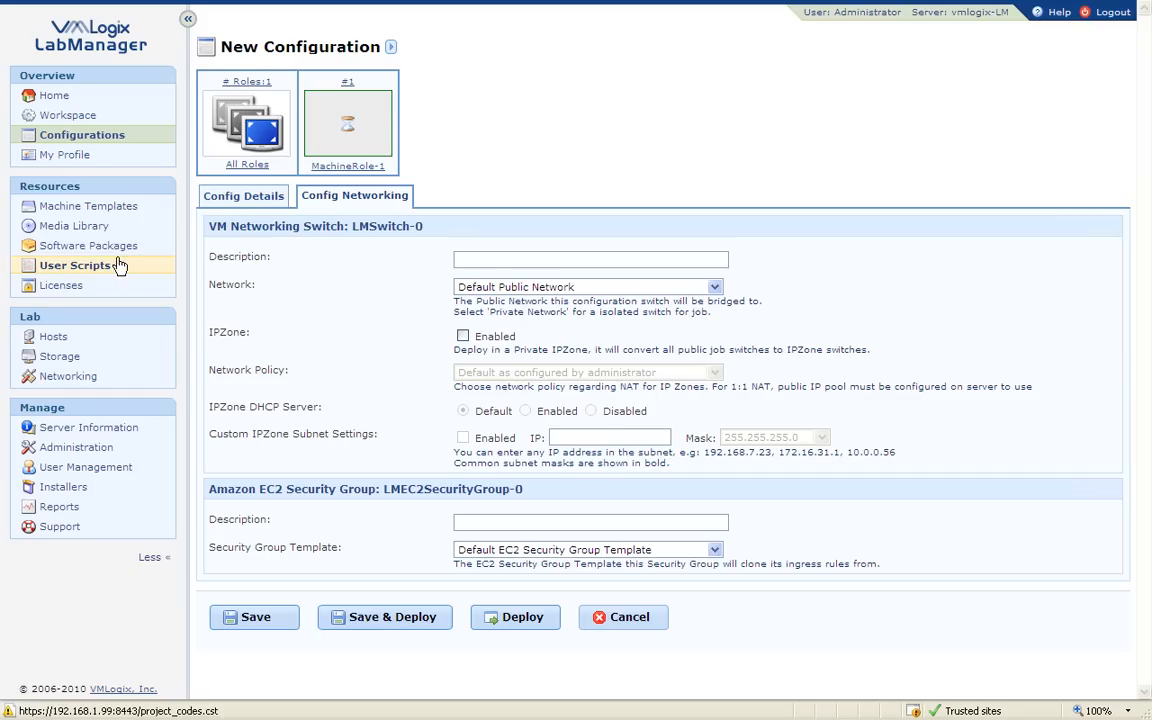
Step: Open the Machine Templates list and its available actions
click(112, 206)
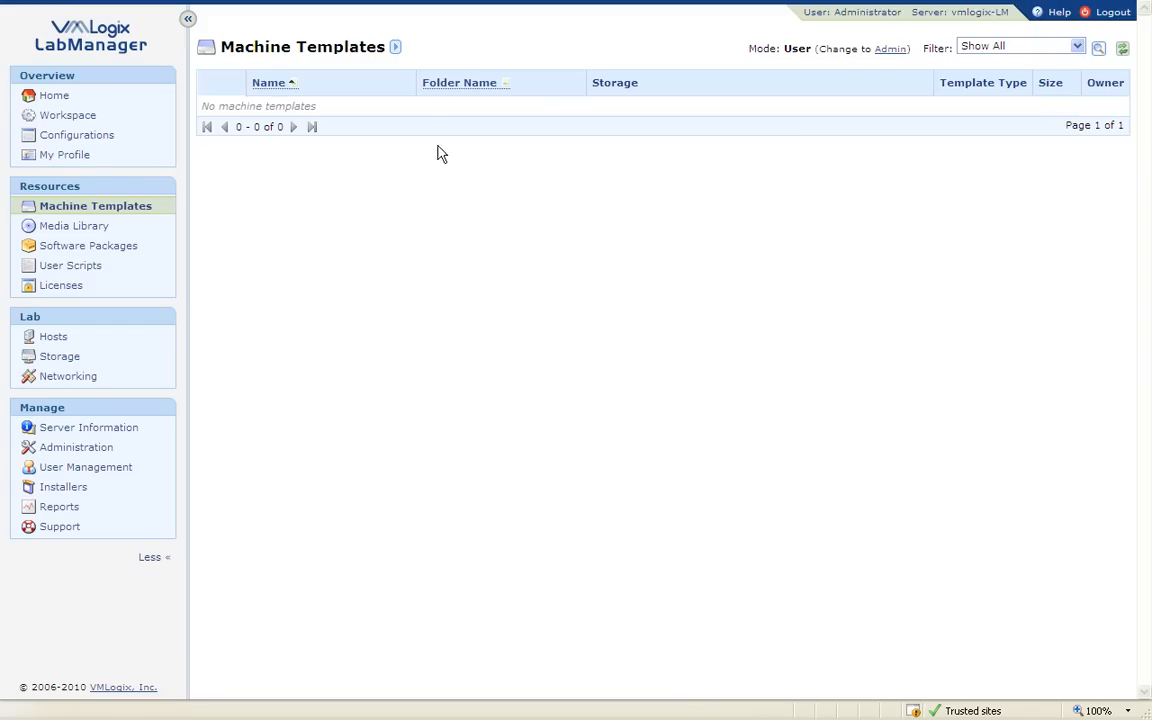
click(397, 48)
click(462, 50)
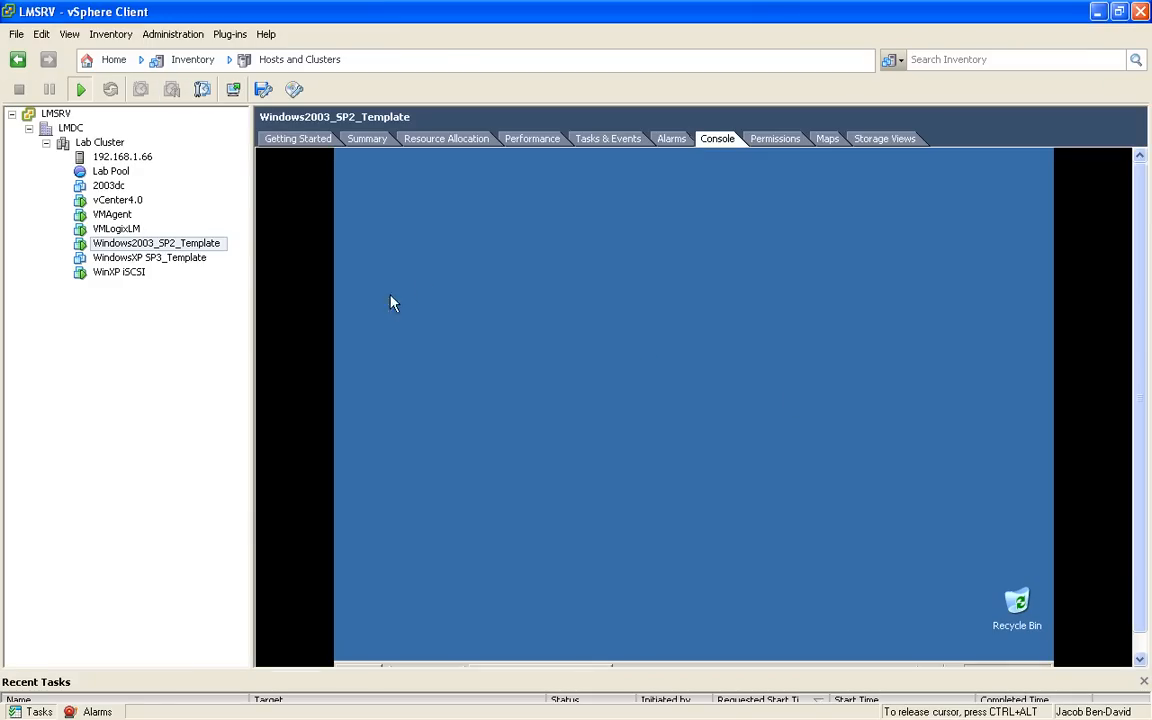
Step: In the vSphere Client, display the Windows2003_SP2_Template console and bring up the LabManager browser window inside that virtual machine
click(168, 258)
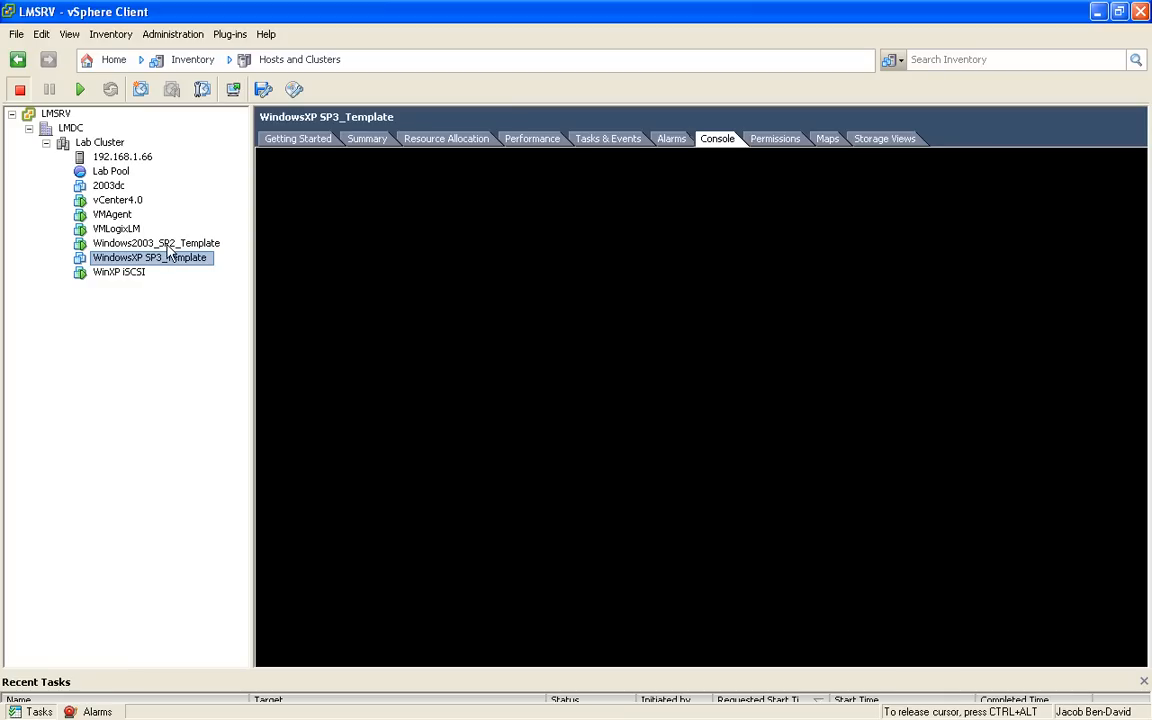
click(168, 245)
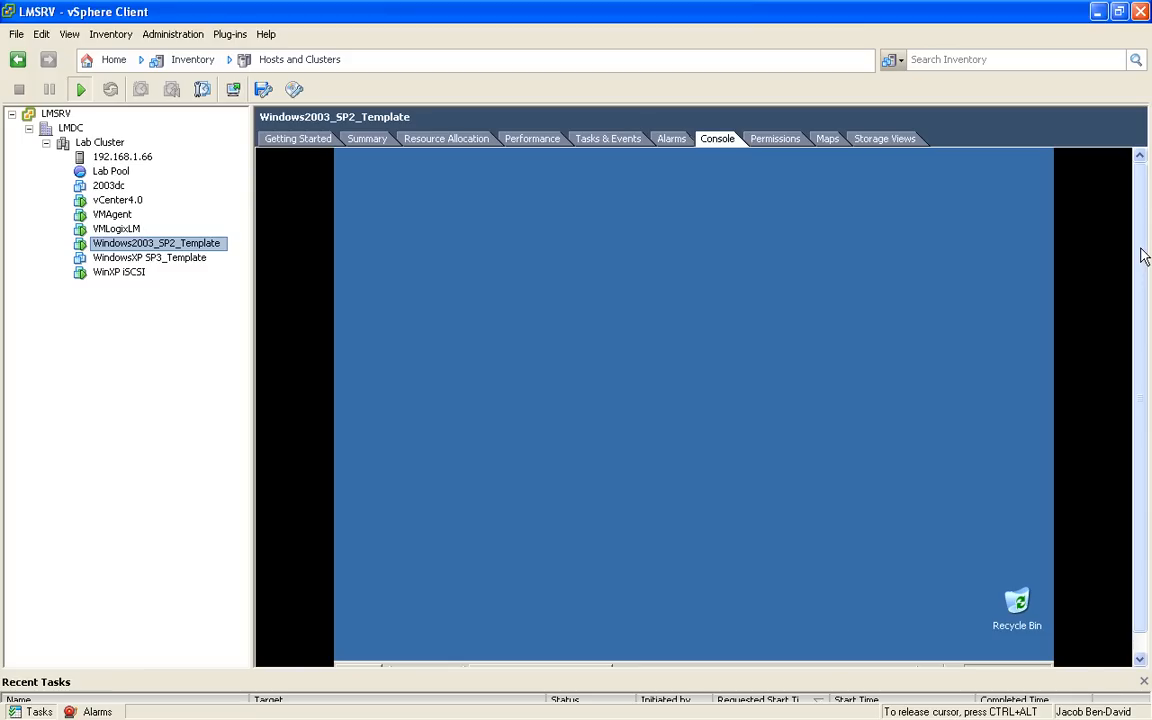
drag(1141, 248, 1134, 360)
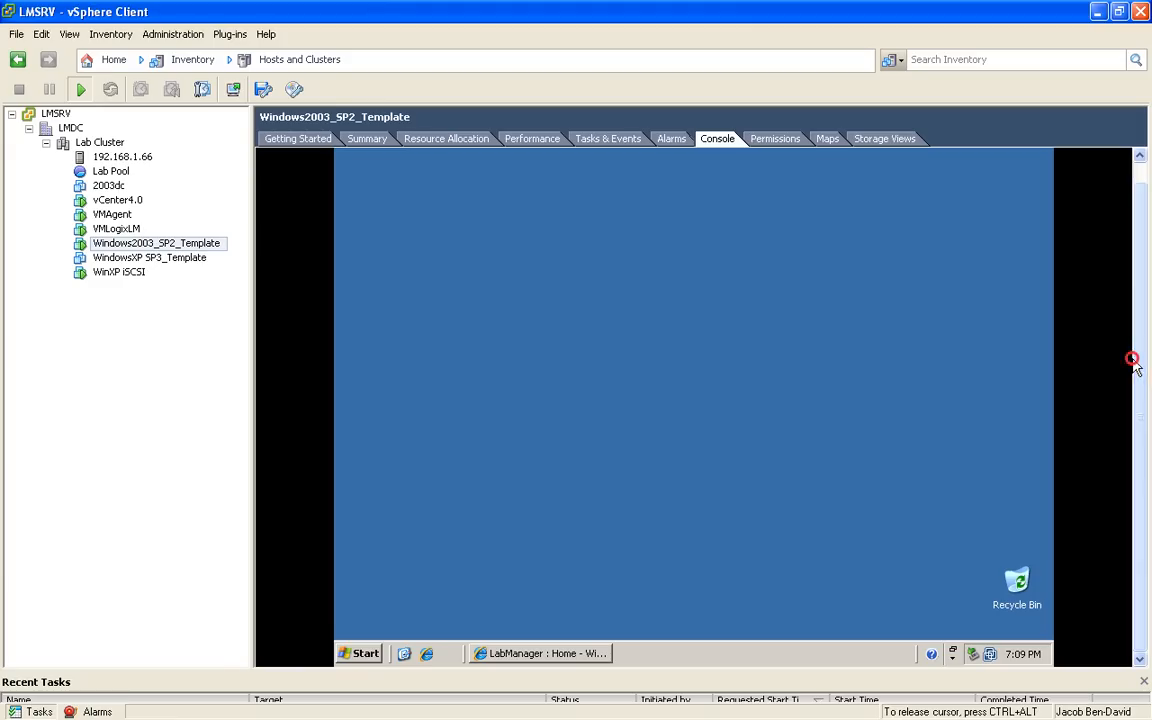
click(570, 654)
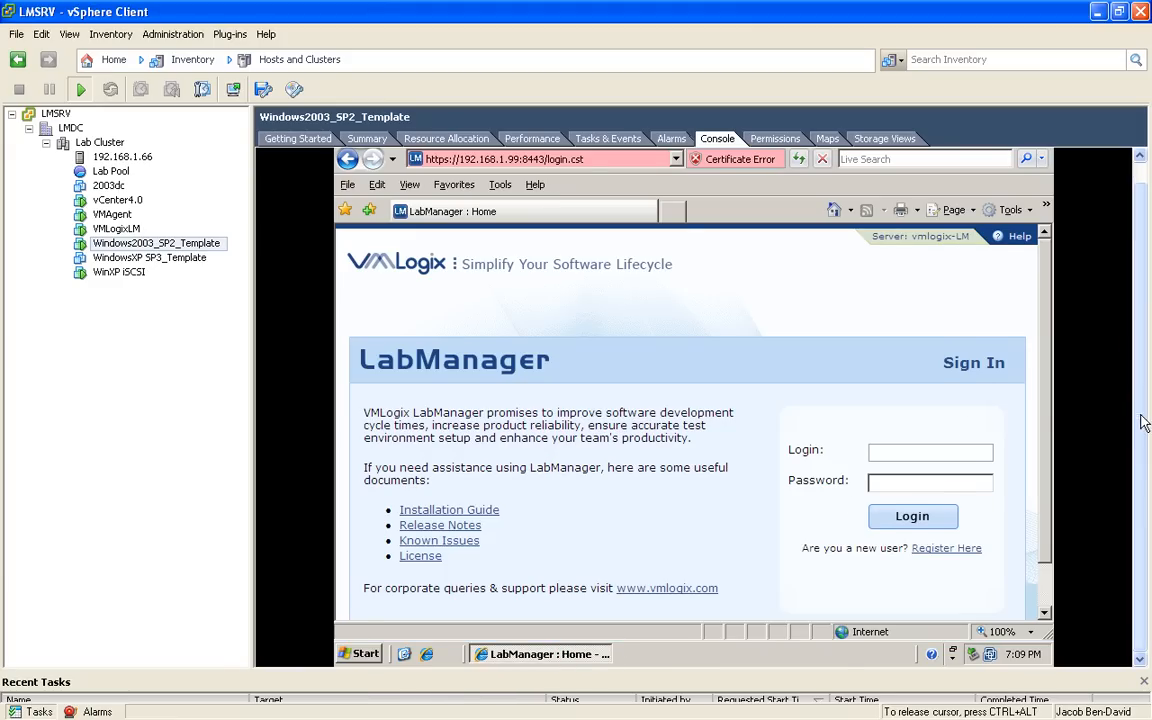
drag(1140, 414, 1138, 460)
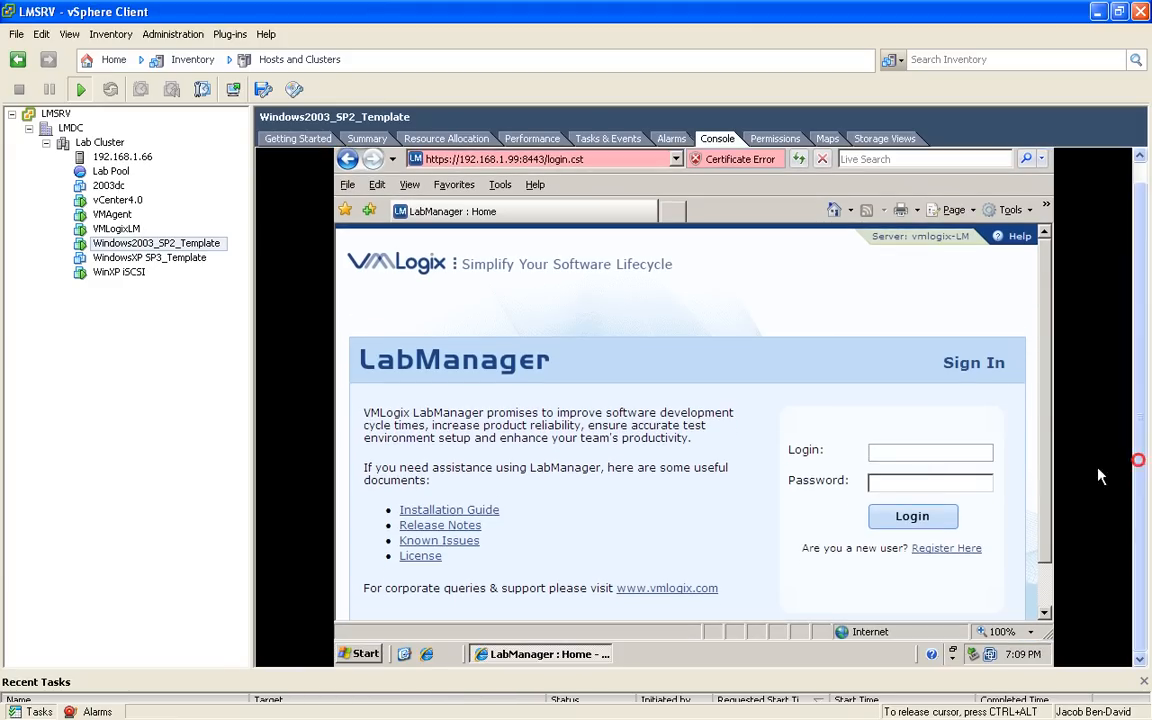
Step: Sign in to LabManager as admin with the account password, declining to let the browser remember it
click(915, 453)
key(Tab)
key(Return)
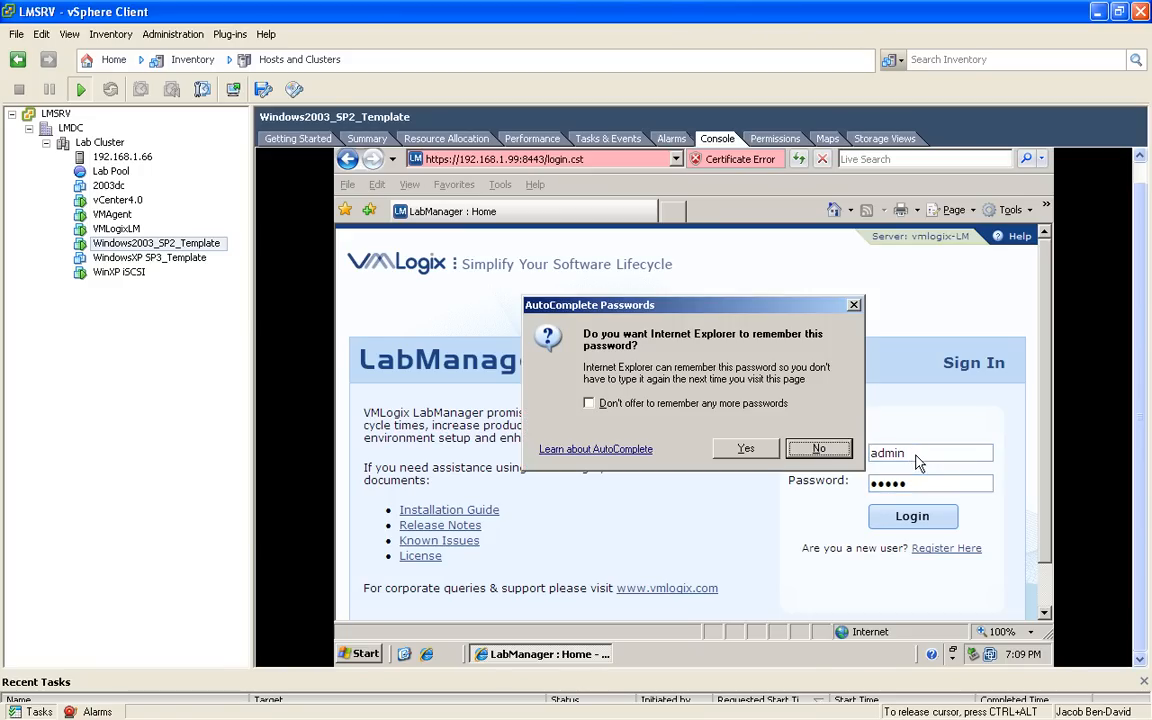
click(834, 443)
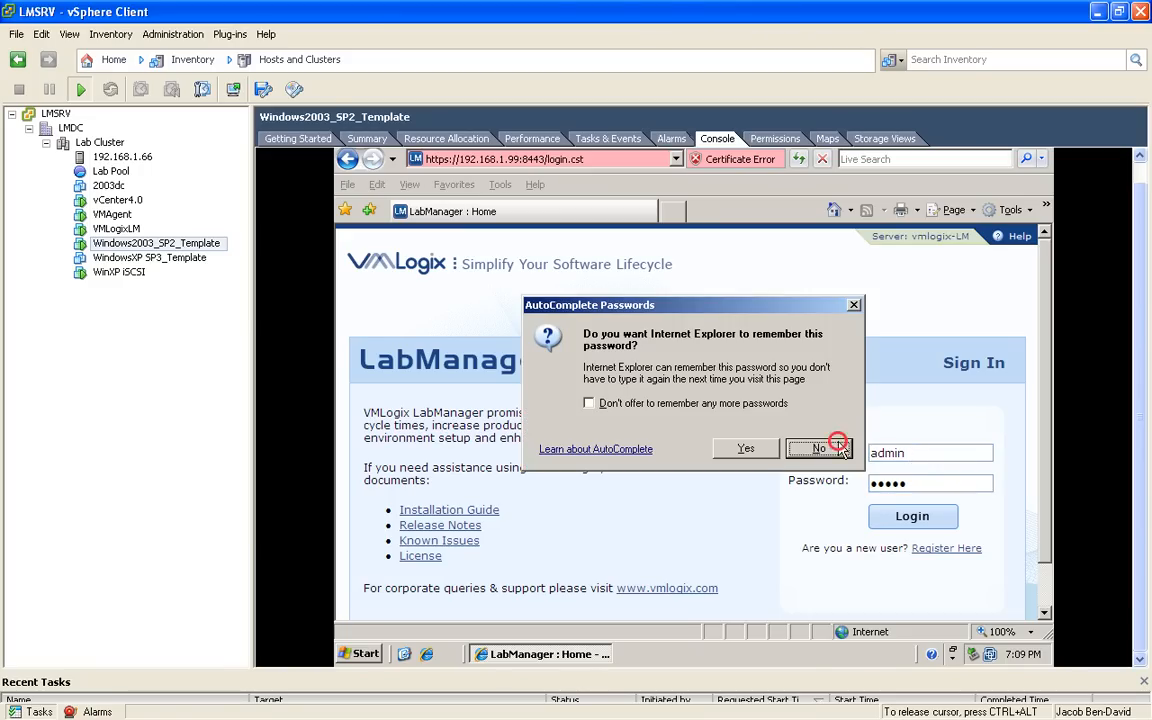
click(895, 483)
text(•••••)
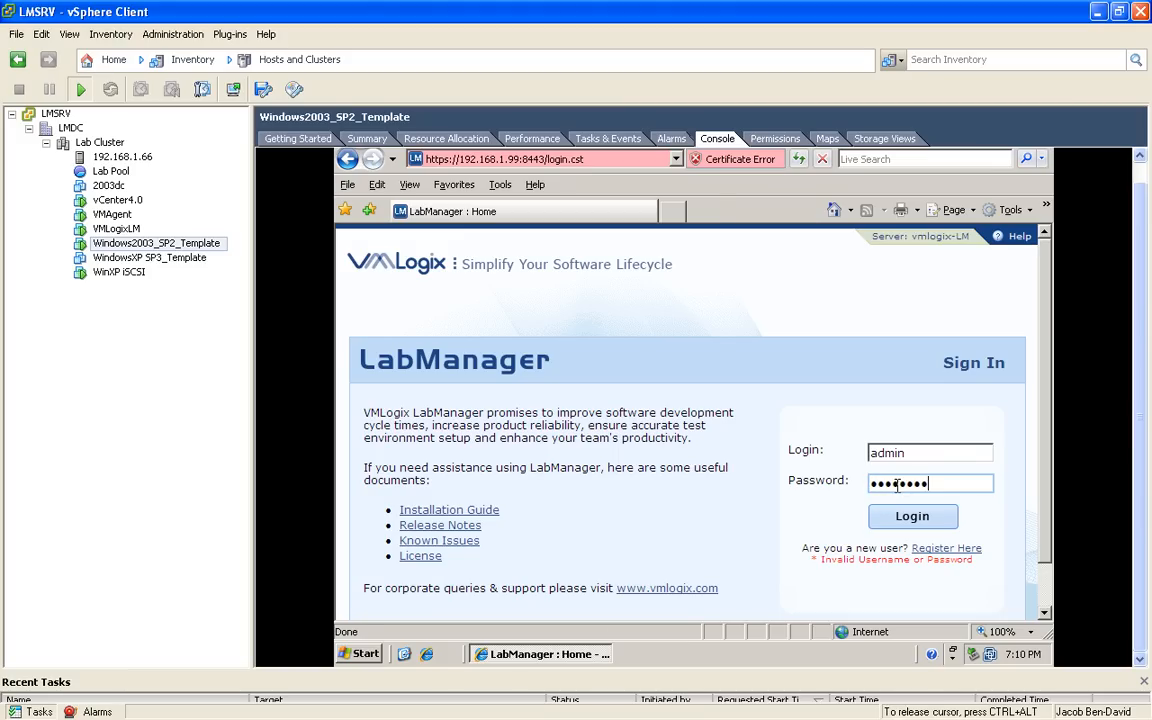
key(Return)
Step: Expand the LabManager navigation and open the Installers page
drag(1048, 420, 1047, 535)
click(386, 594)
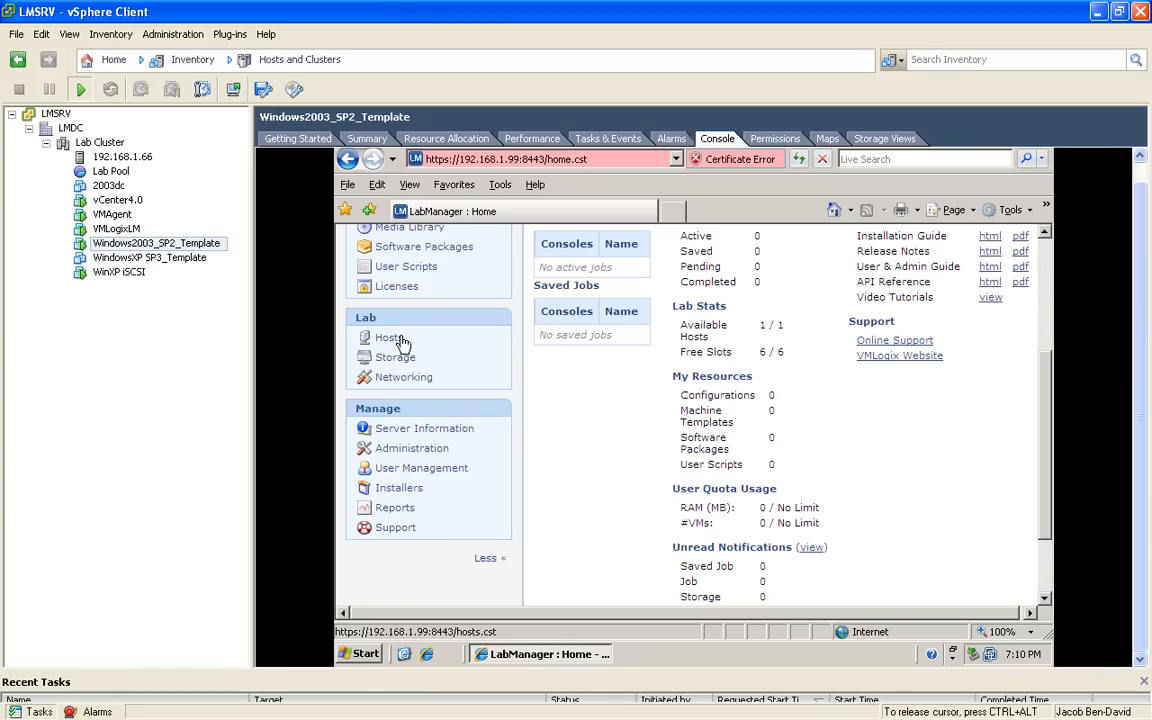
scroll(450, 398, up, 1)
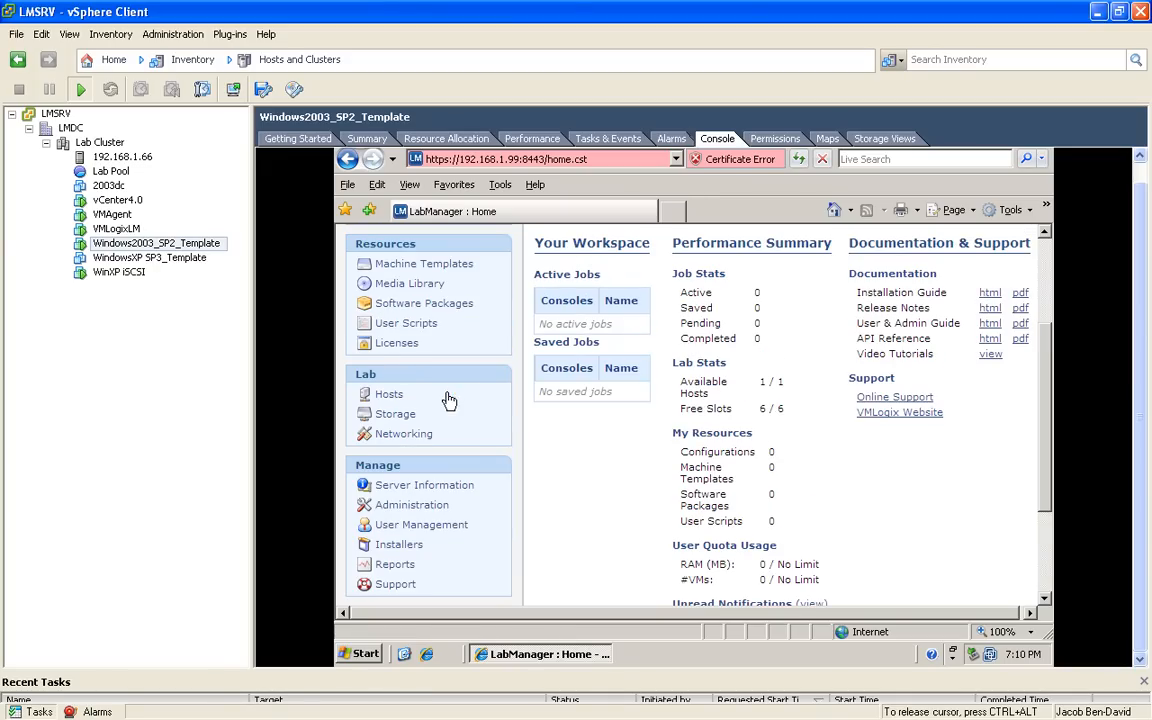
click(413, 546)
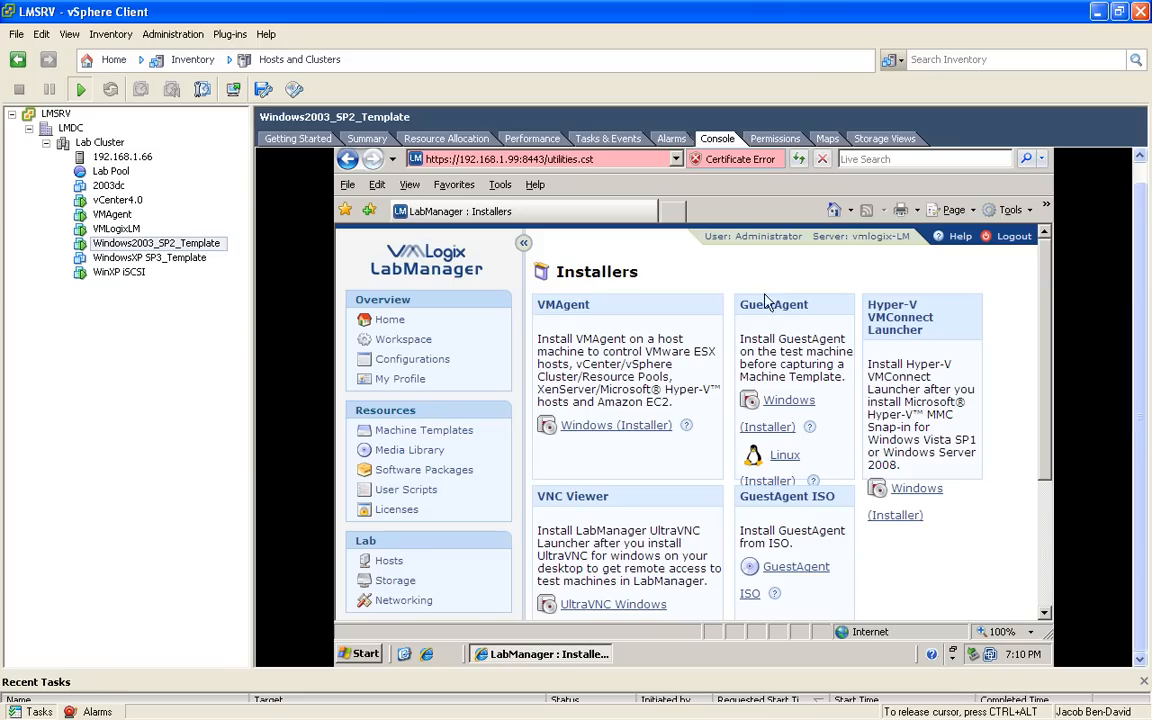
click(786, 401)
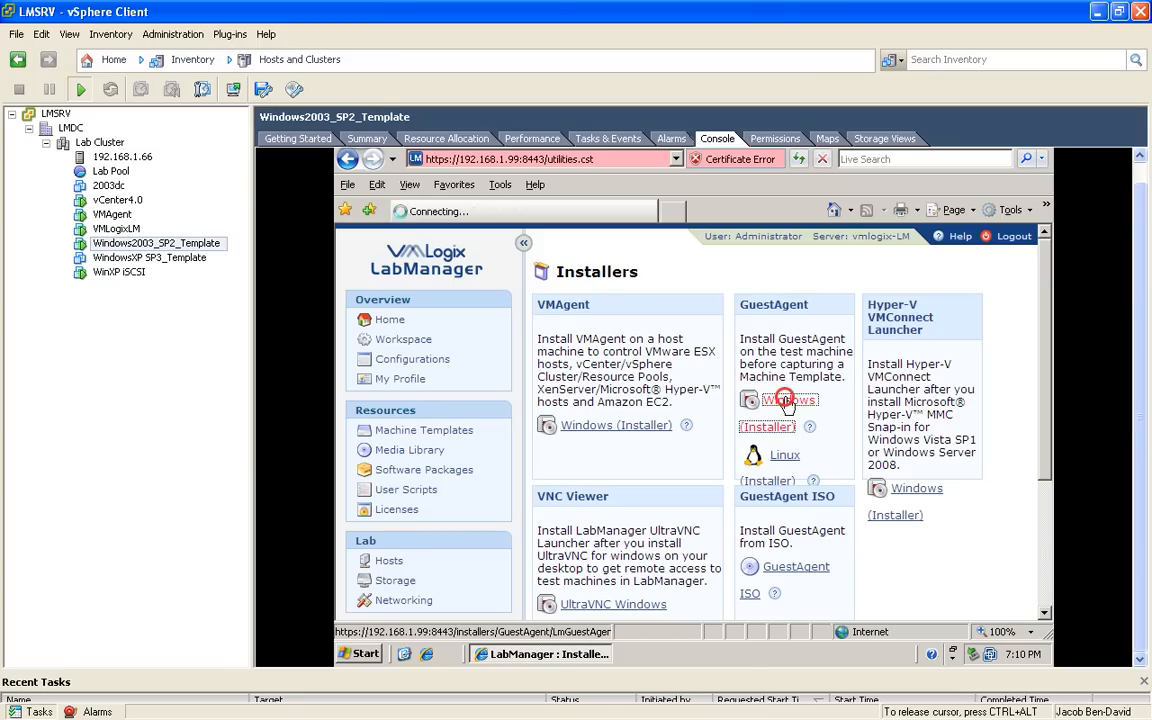
click(743, 401)
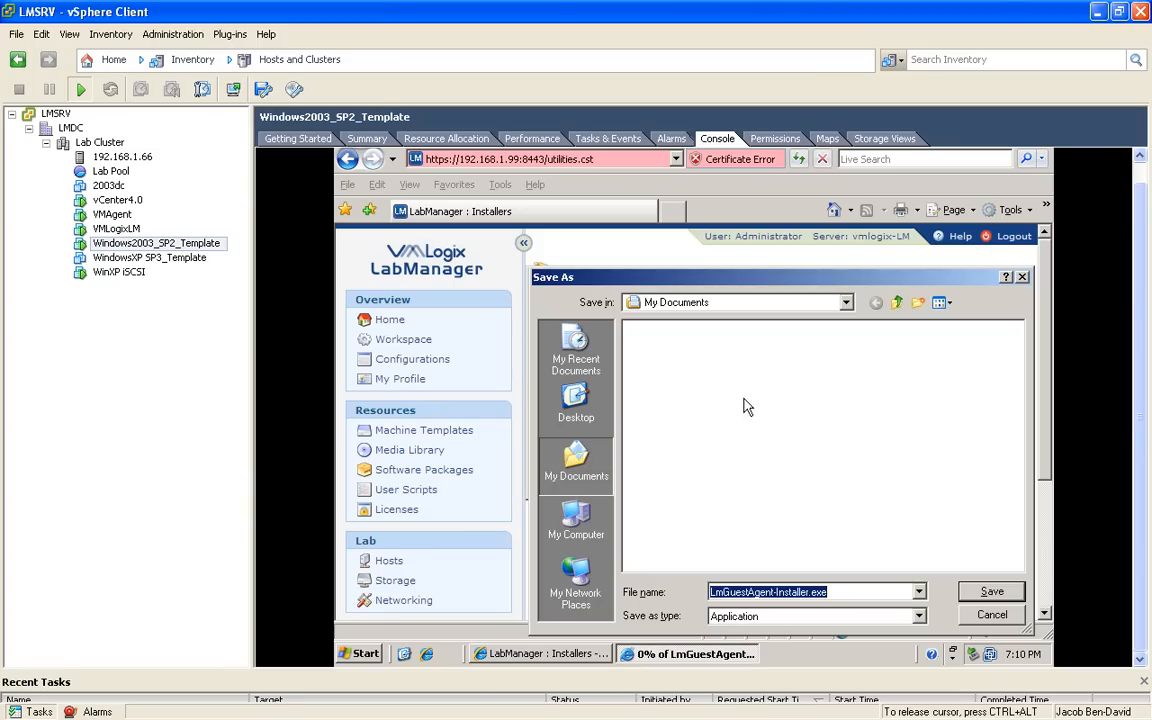
click(992, 614)
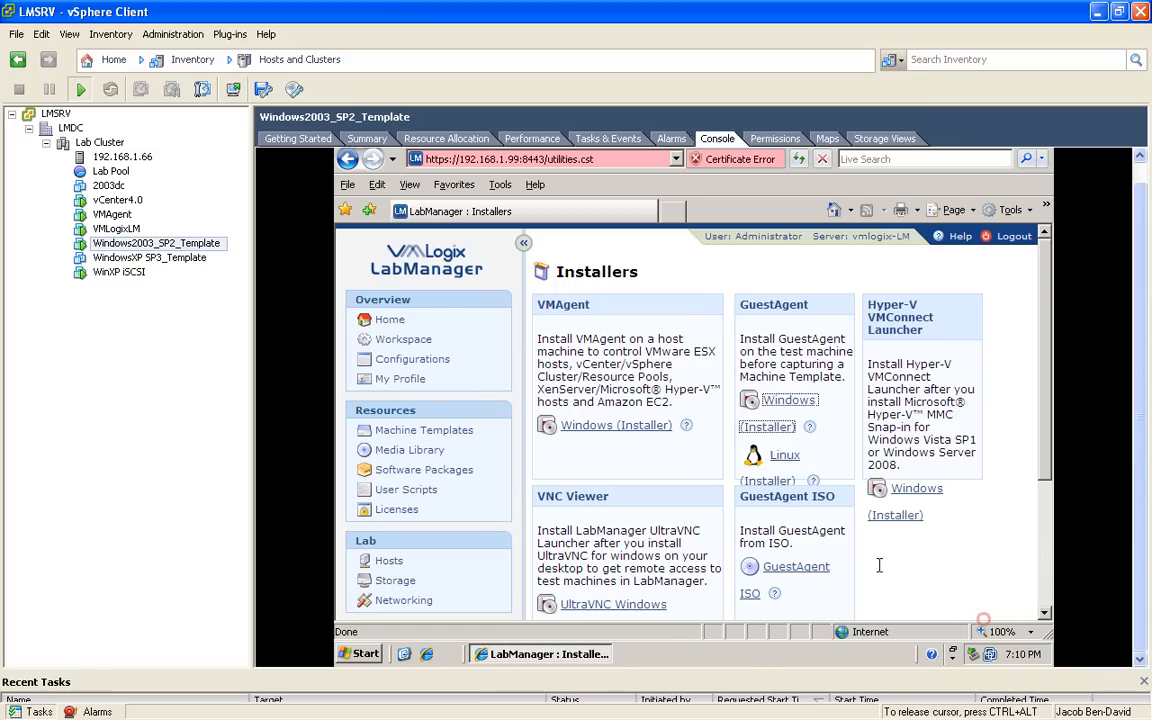
Step: Run the Windows GuestAgent installer directly from the Installers page, allowing the unverified publisher
click(762, 400)
click(680, 402)
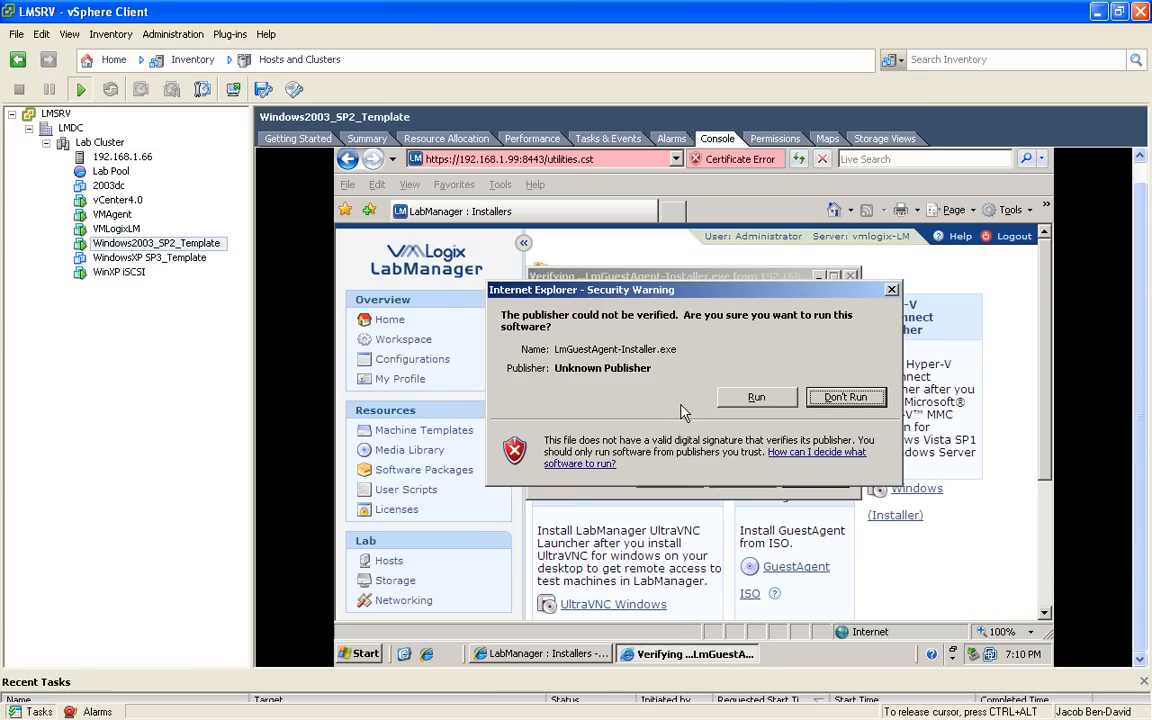
click(730, 398)
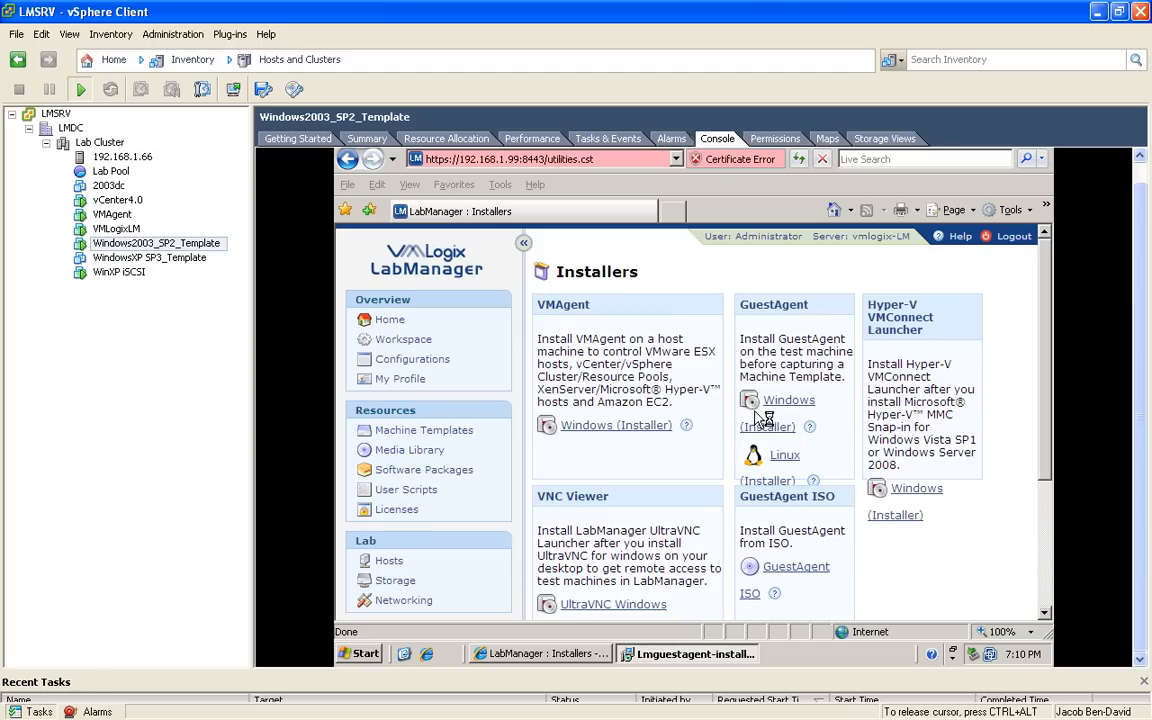
Step: Accept the GuestAgent license agreement and keep the default destination folder C:\Program Files\VMLogix\GuestAgent-3.8.1
click(790, 531)
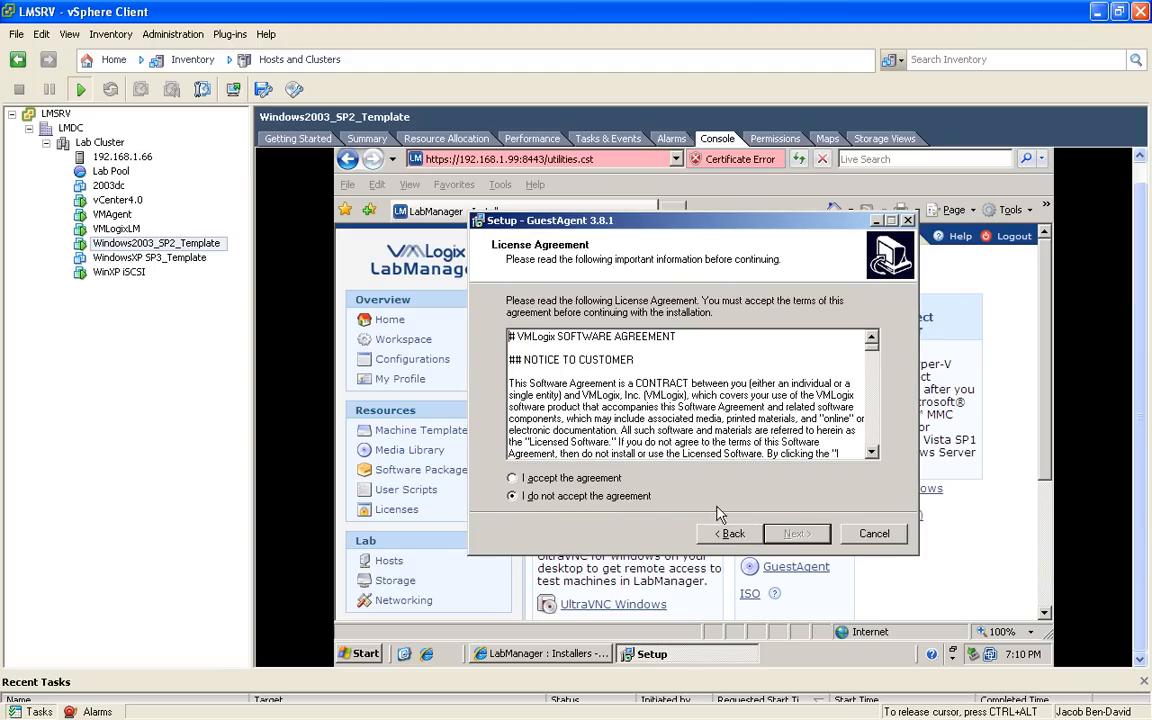
click(513, 478)
click(797, 533)
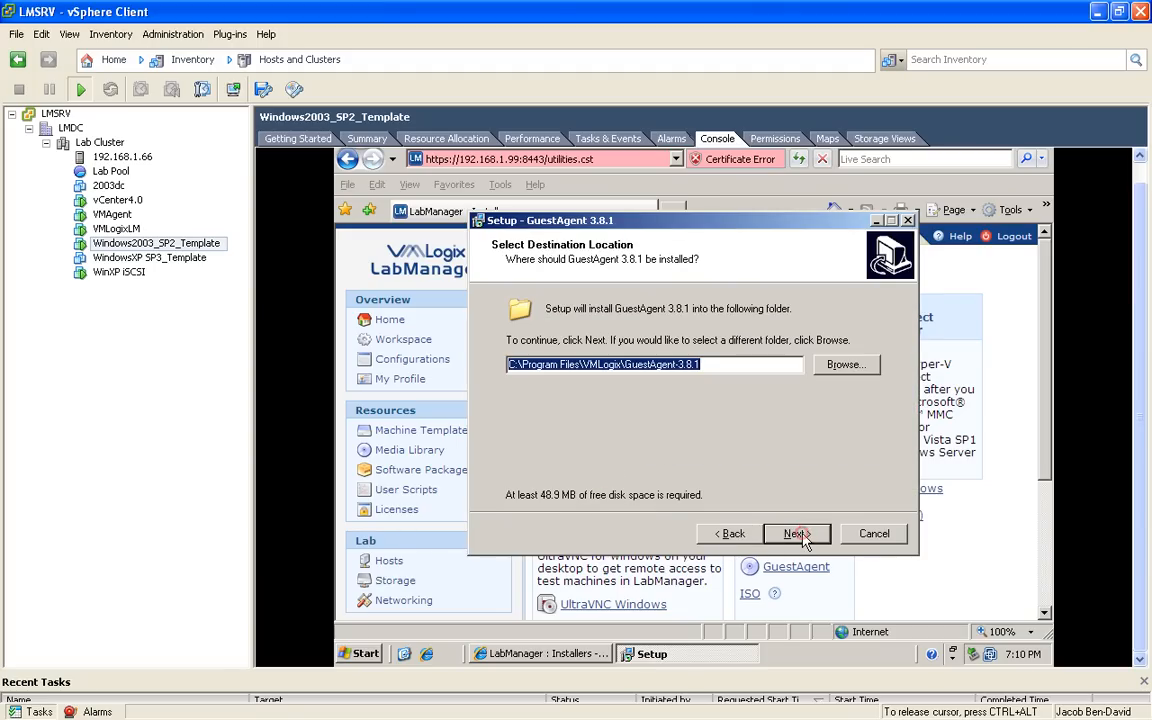
click(797, 533)
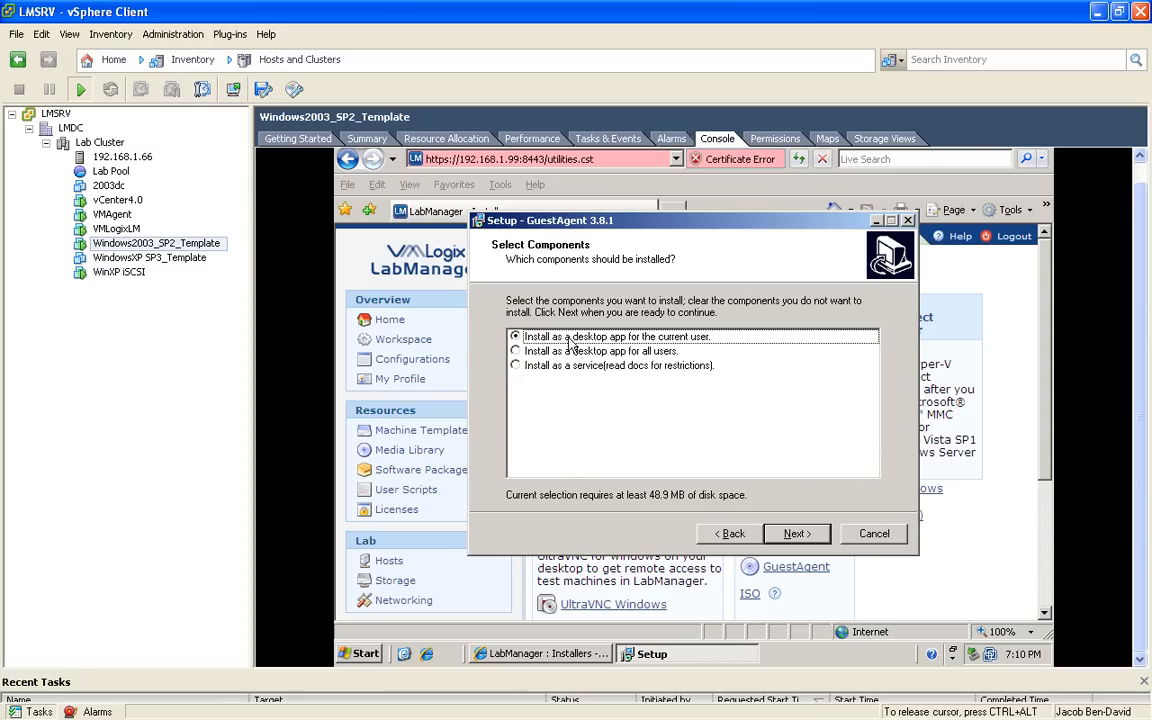
Step: Choose to install GuestAgent as a desktop app for all users and keep the default Start Menu folder
click(516, 352)
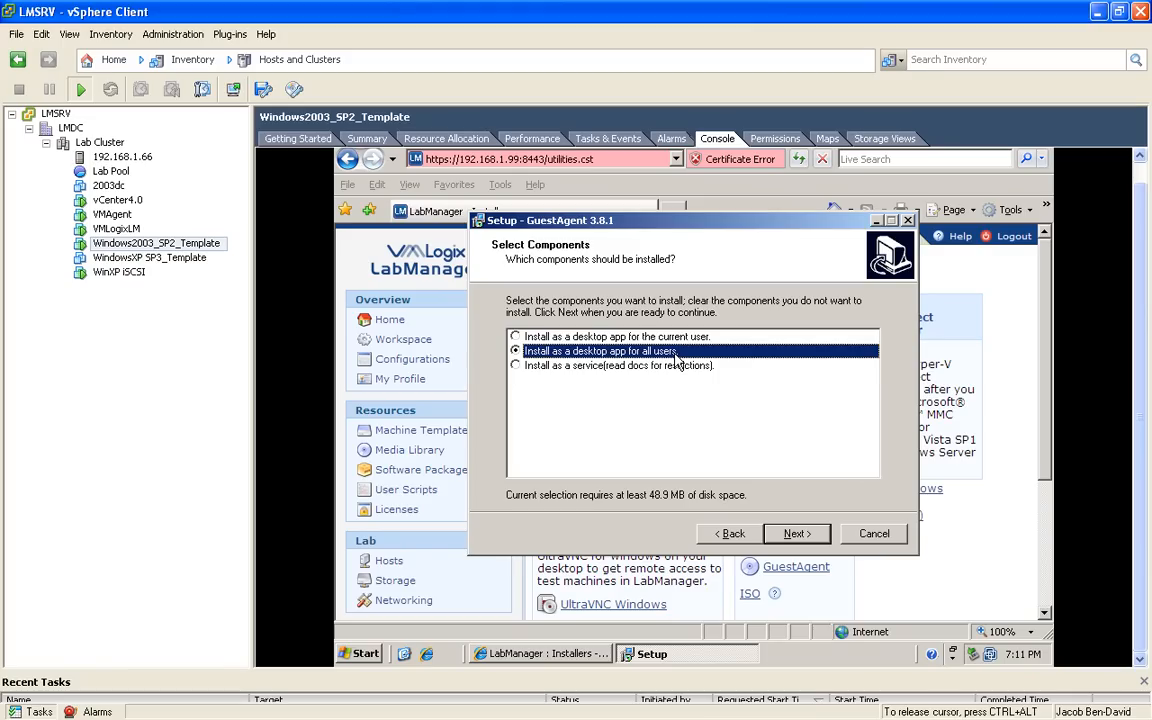
click(795, 534)
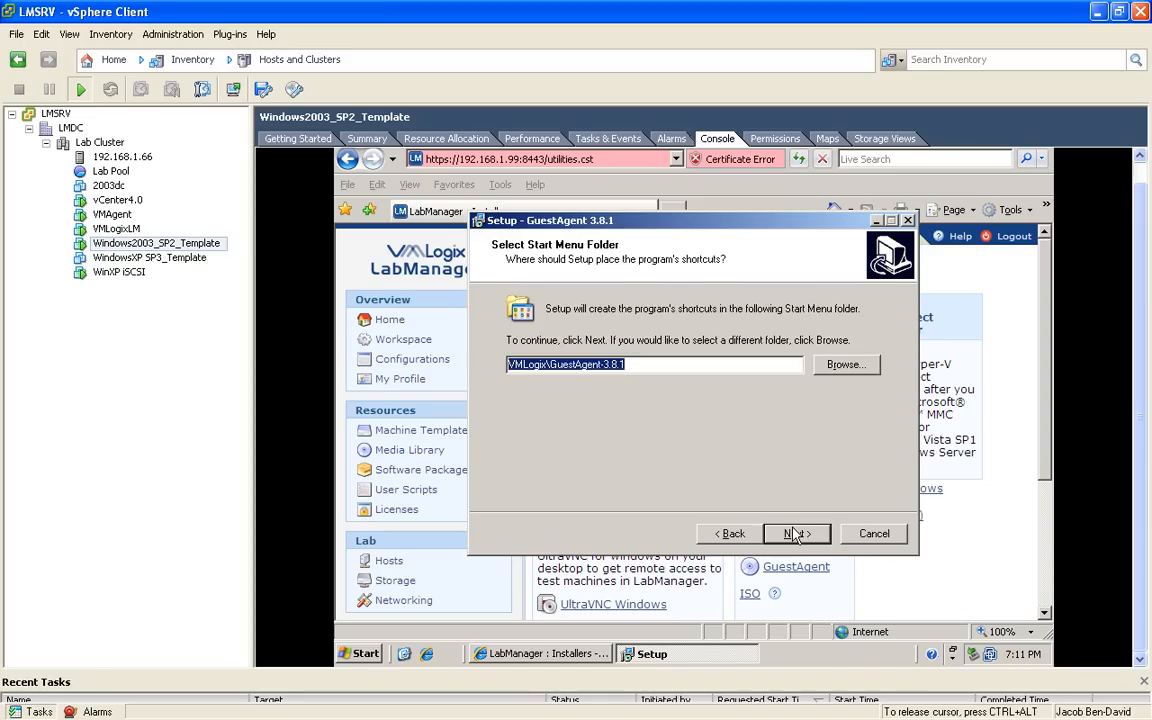
click(795, 534)
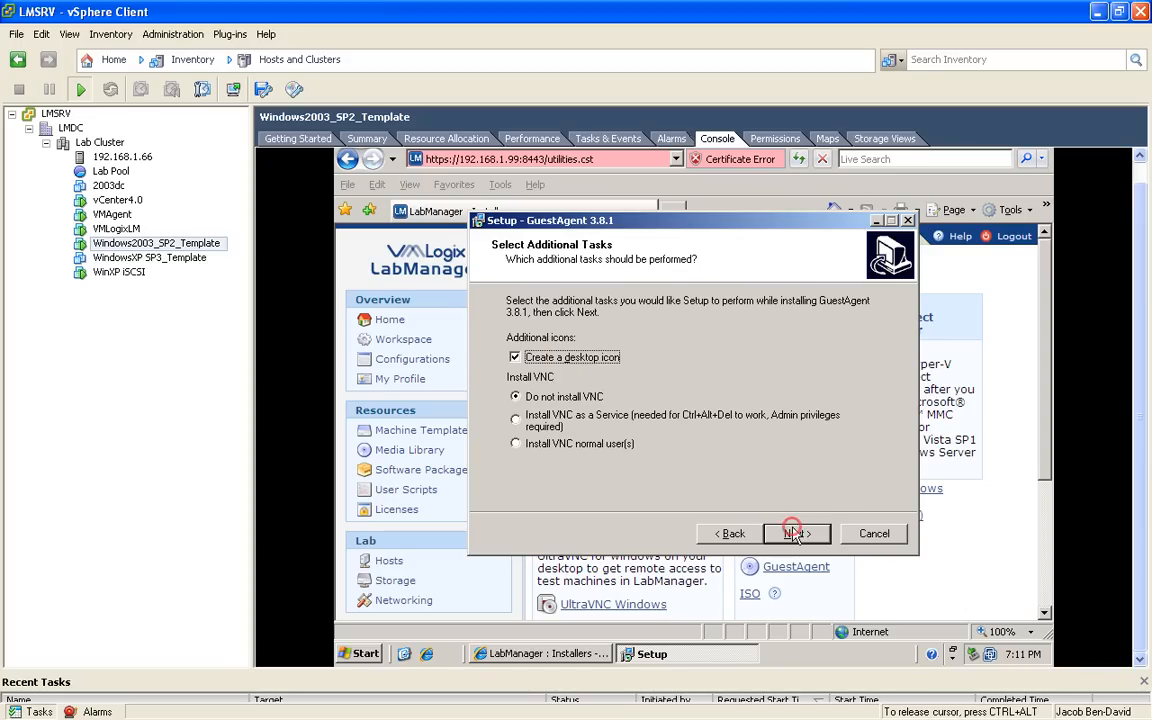
Step: Select installing VNC as a service alongside the desktop icon, and start the GuestAgent installation
click(520, 427)
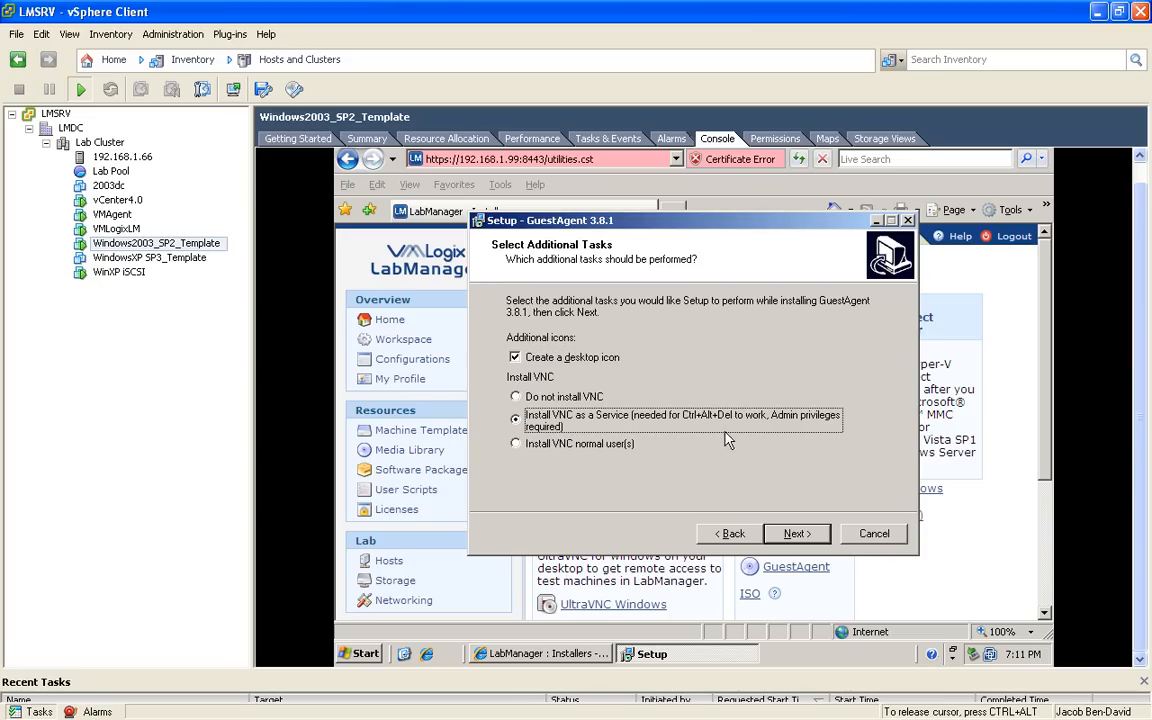
click(797, 533)
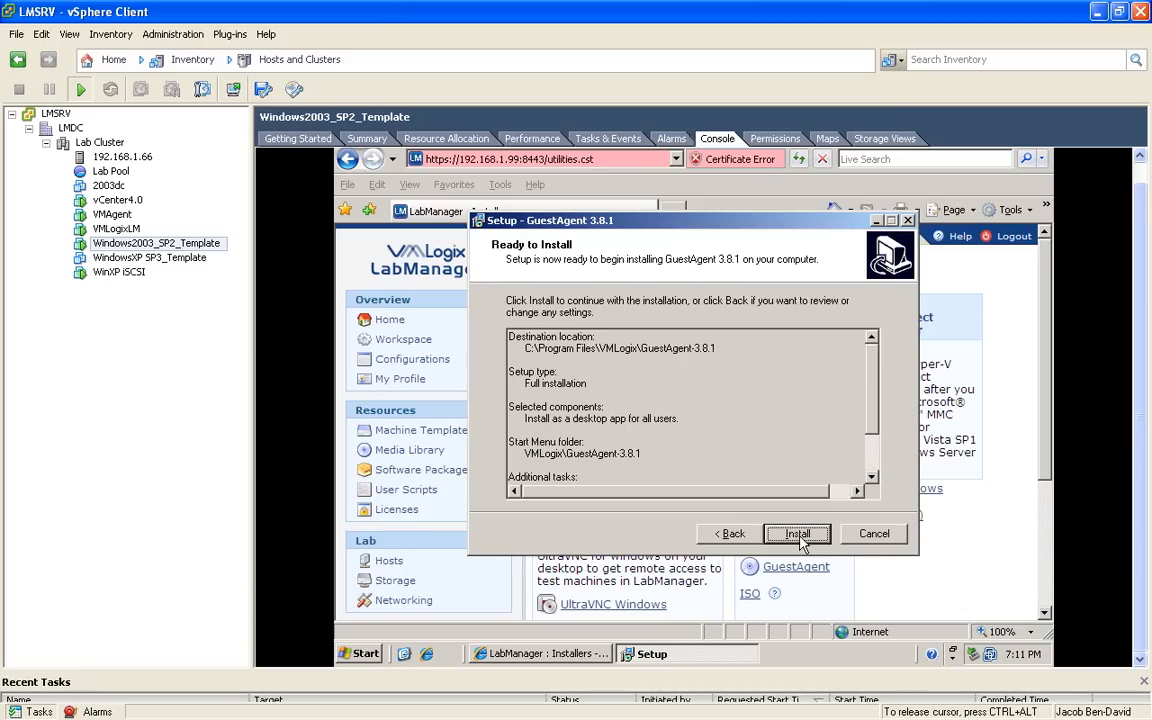
click(798, 534)
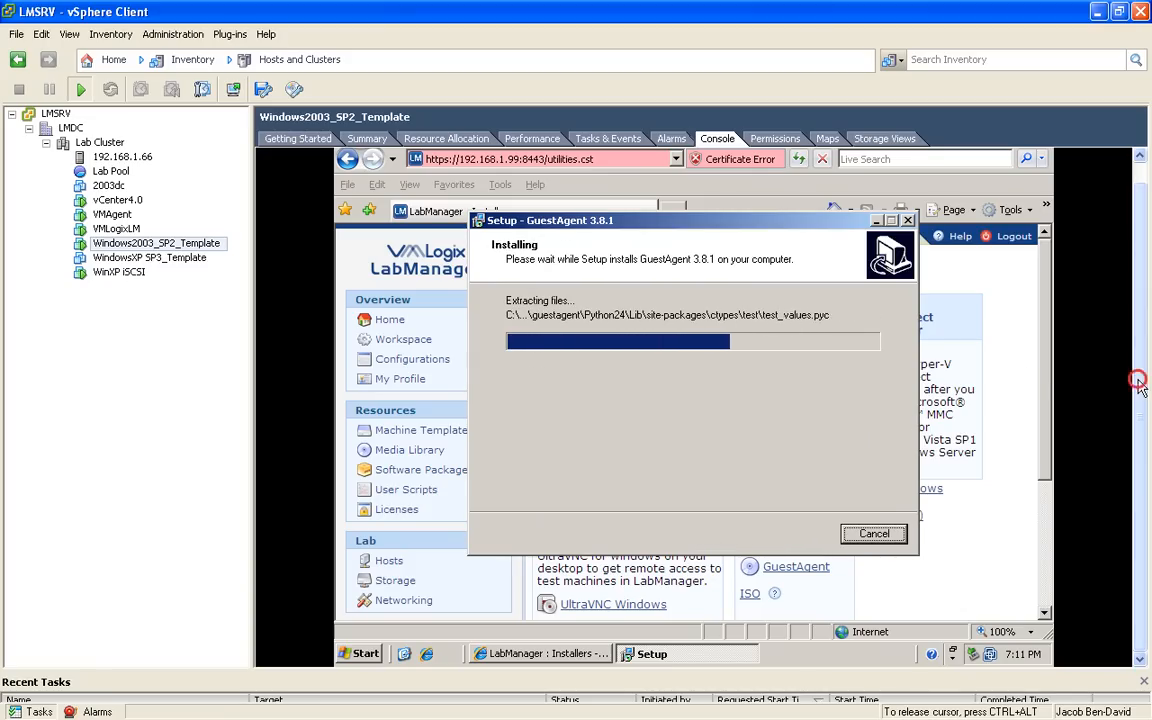
Step: Open the guest's User Accounts settings by running control userpasswords2
click(1140, 463)
drag(1140, 457, 1140, 460)
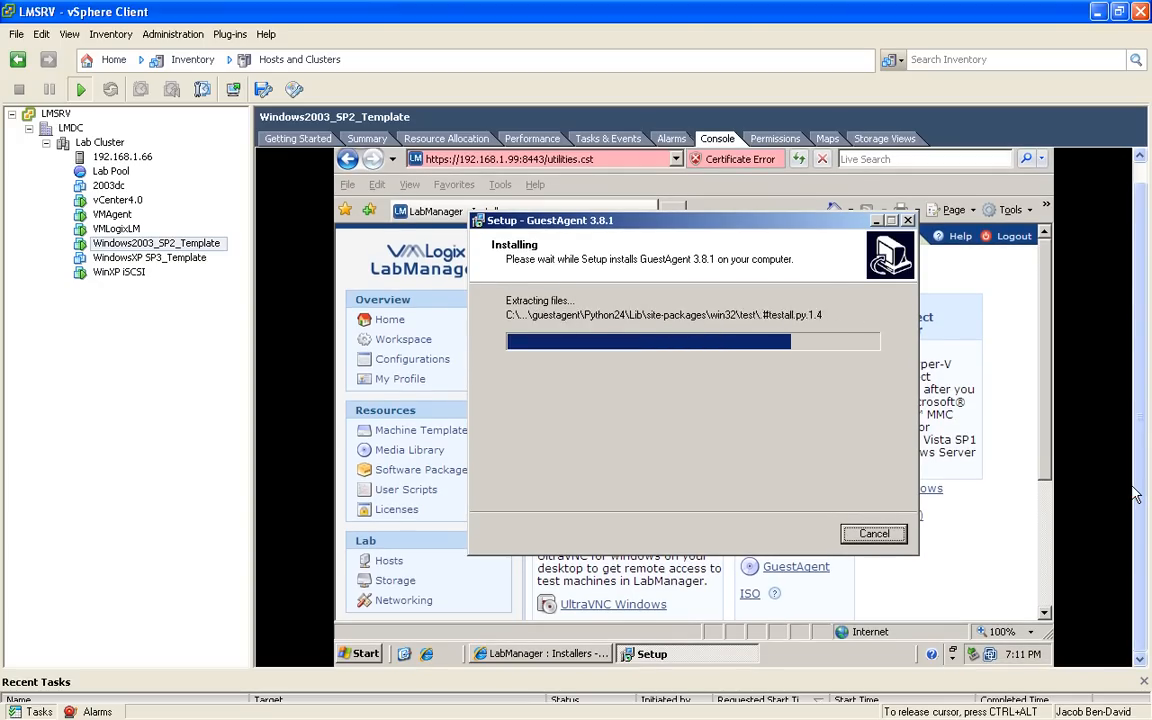
click(364, 655)
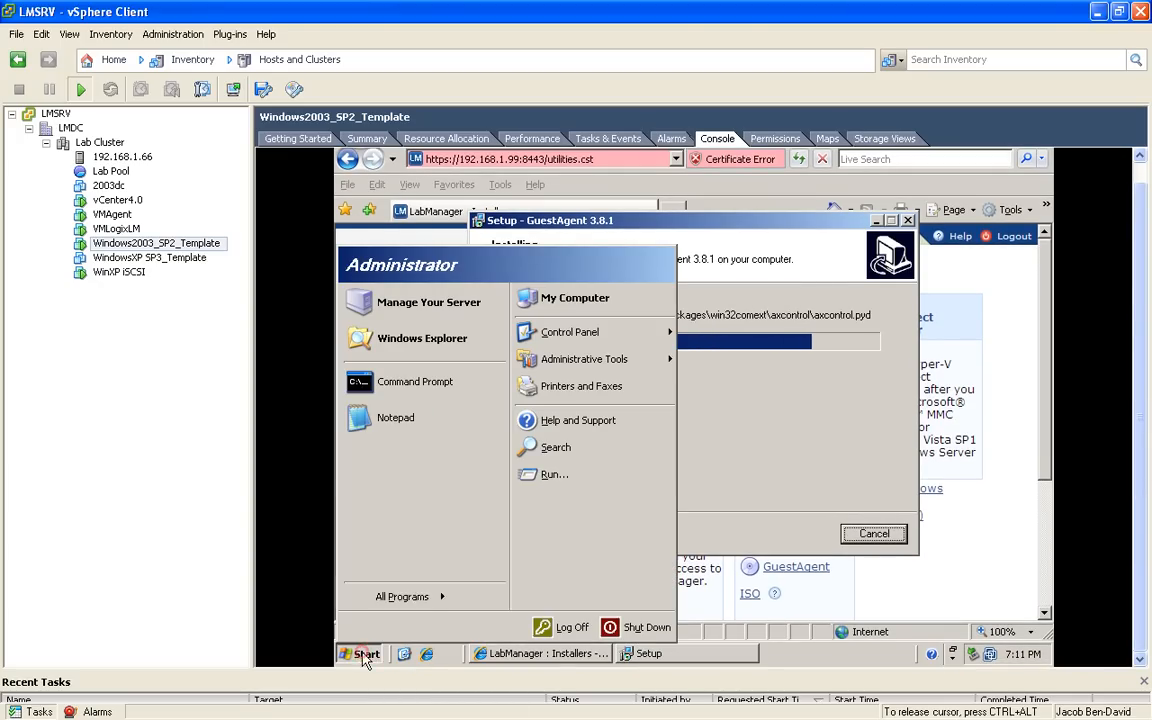
click(550, 475)
click(506, 563)
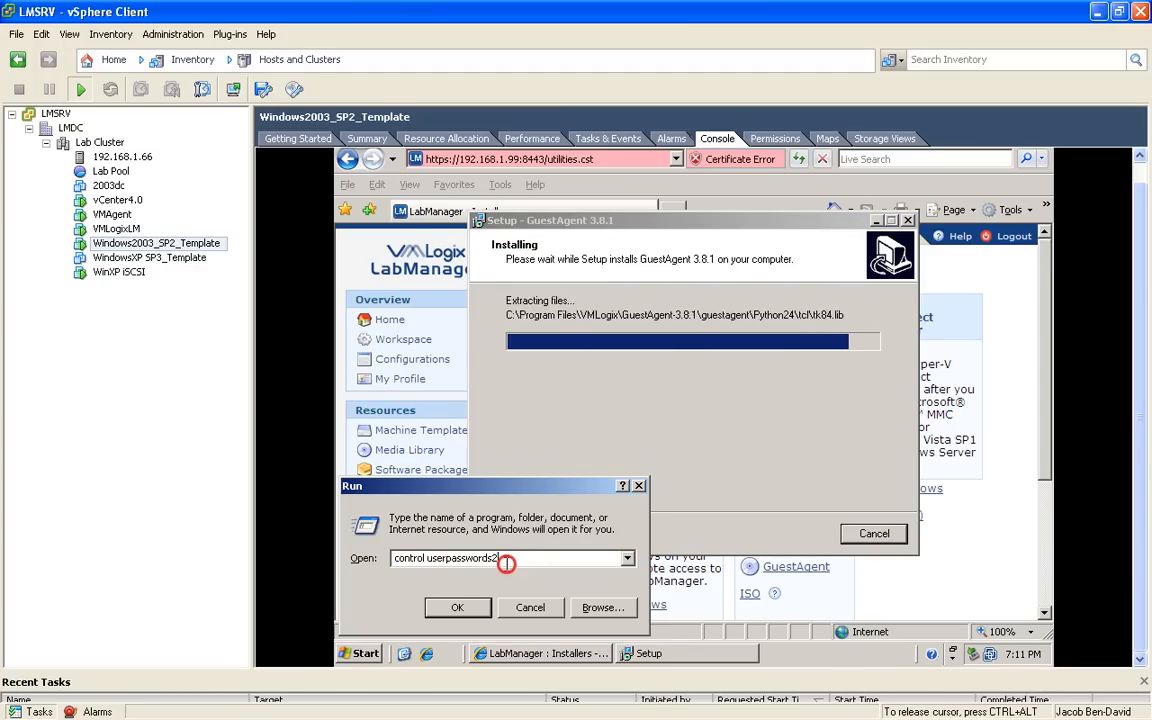
click(458, 607)
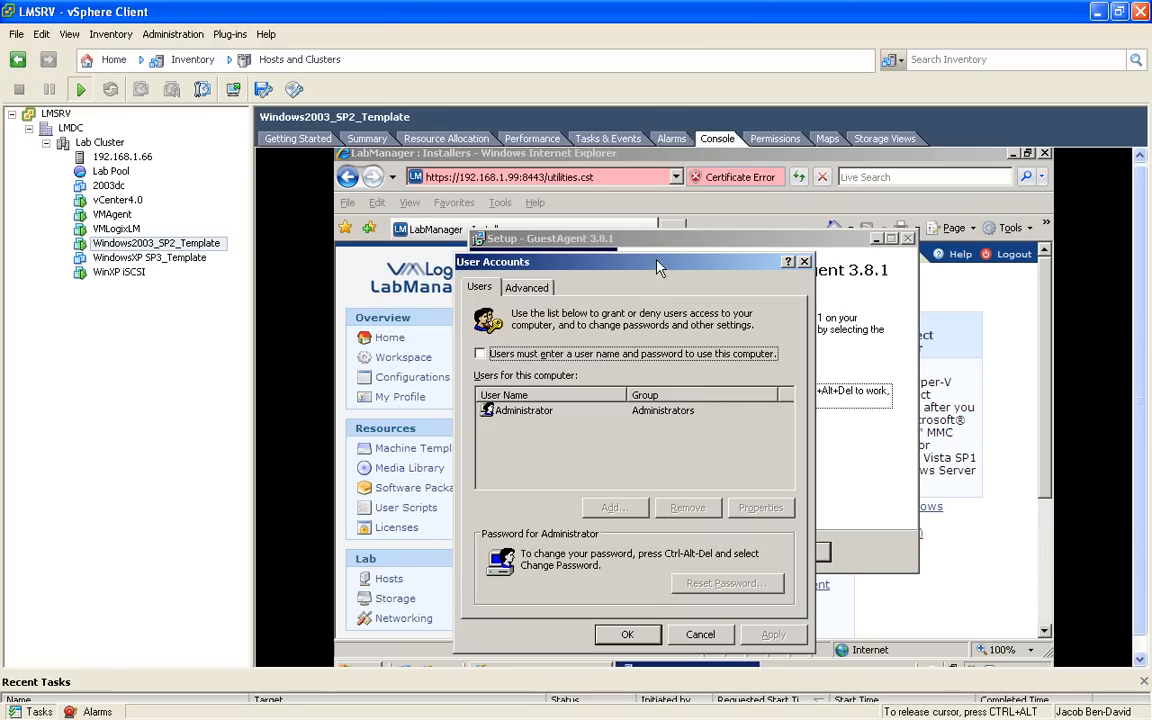
Step: Move the User Accounts dialog aside and finish the GuestAgent setup with VNC installed as a service and GuestAgent started
drag(662, 262, 562, 263)
click(690, 238)
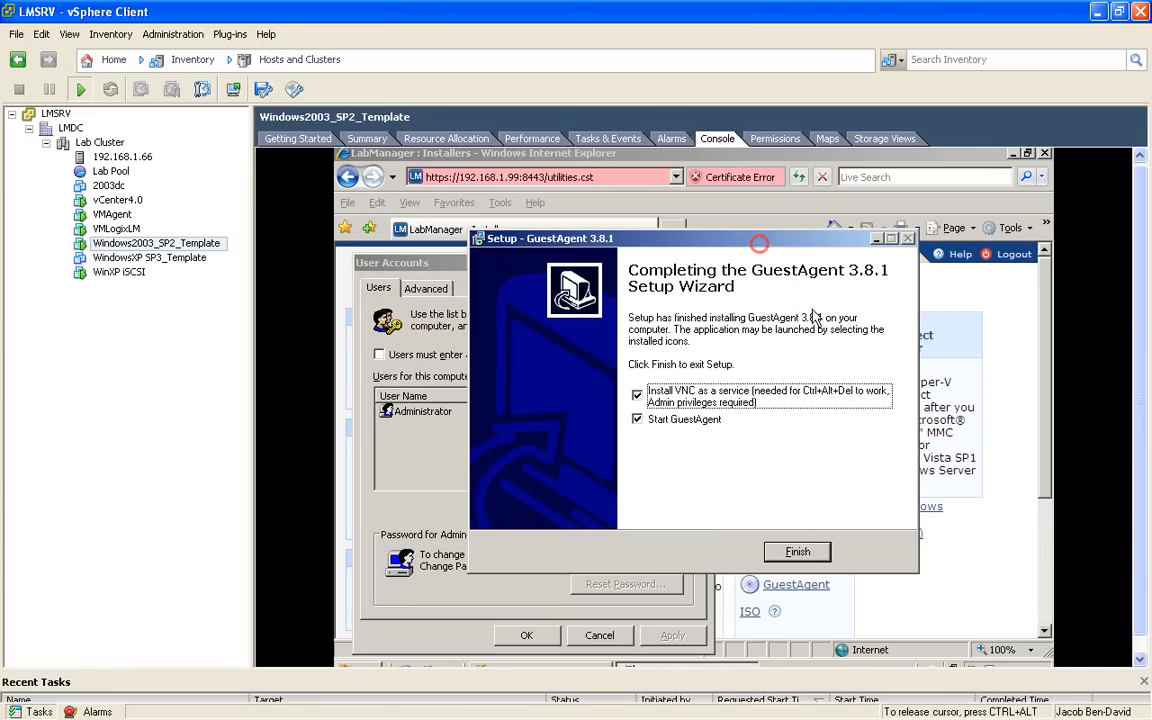
click(806, 552)
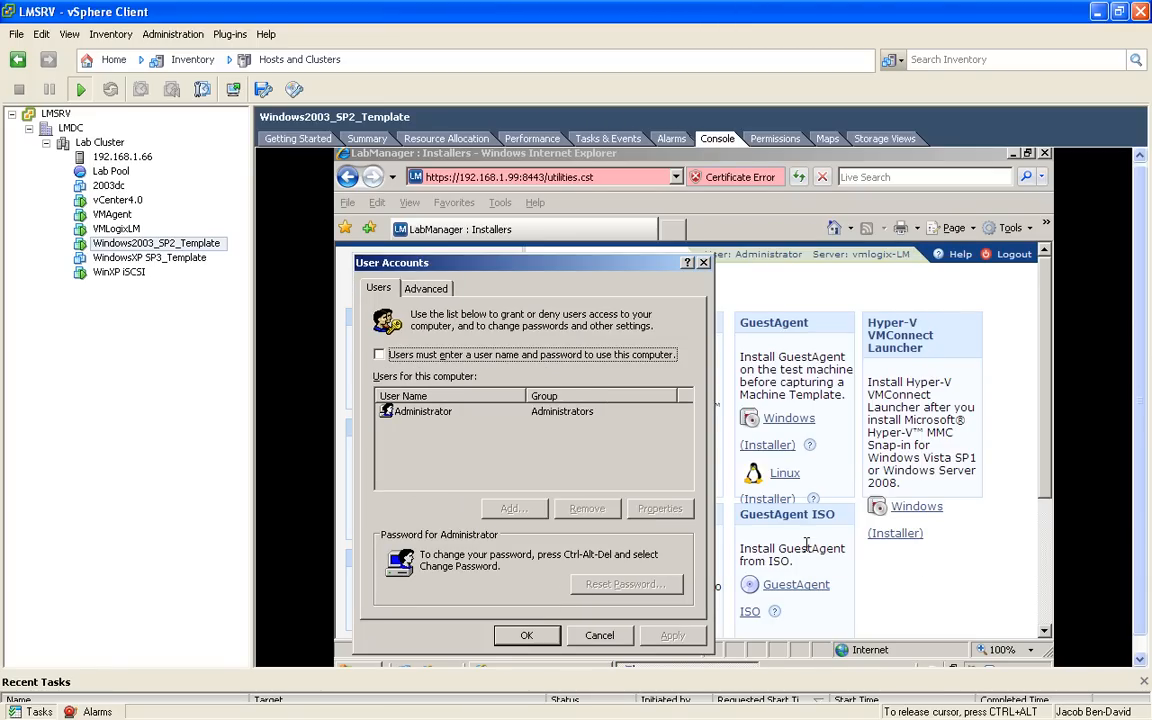
click(697, 458)
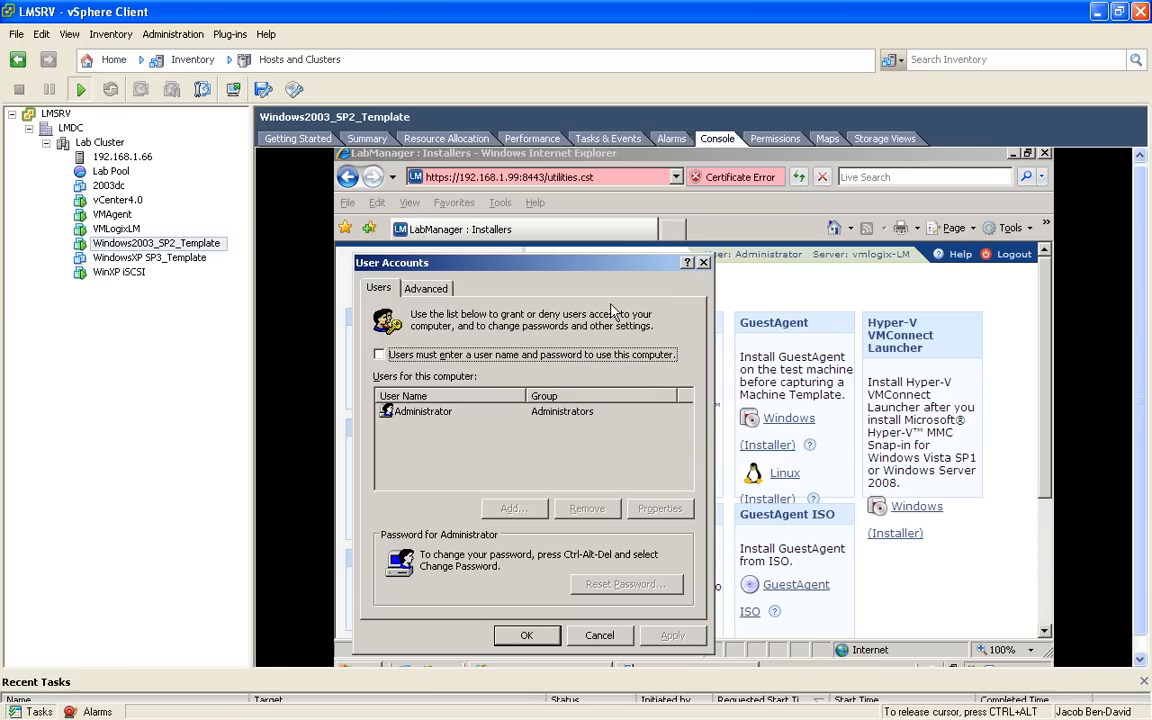
drag(1142, 469, 1142, 506)
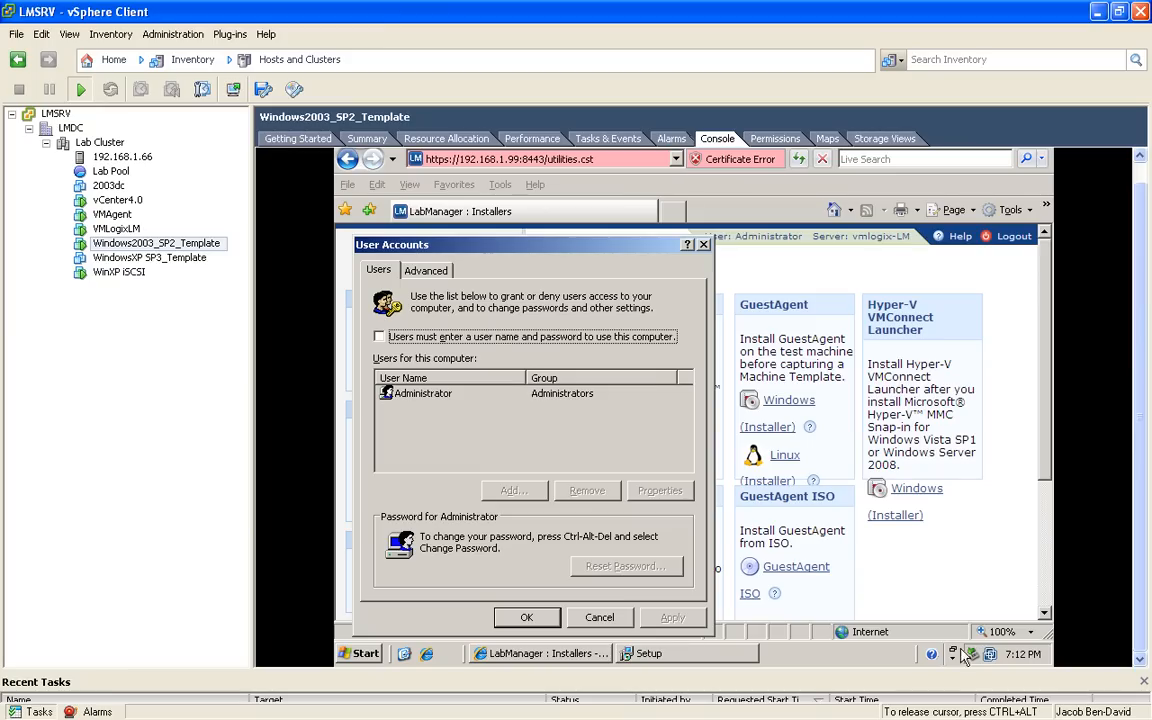
Step: Move the User Accounts dialog aside and accept its settings with the user name and password requirement left off
drag(595, 241, 675, 225)
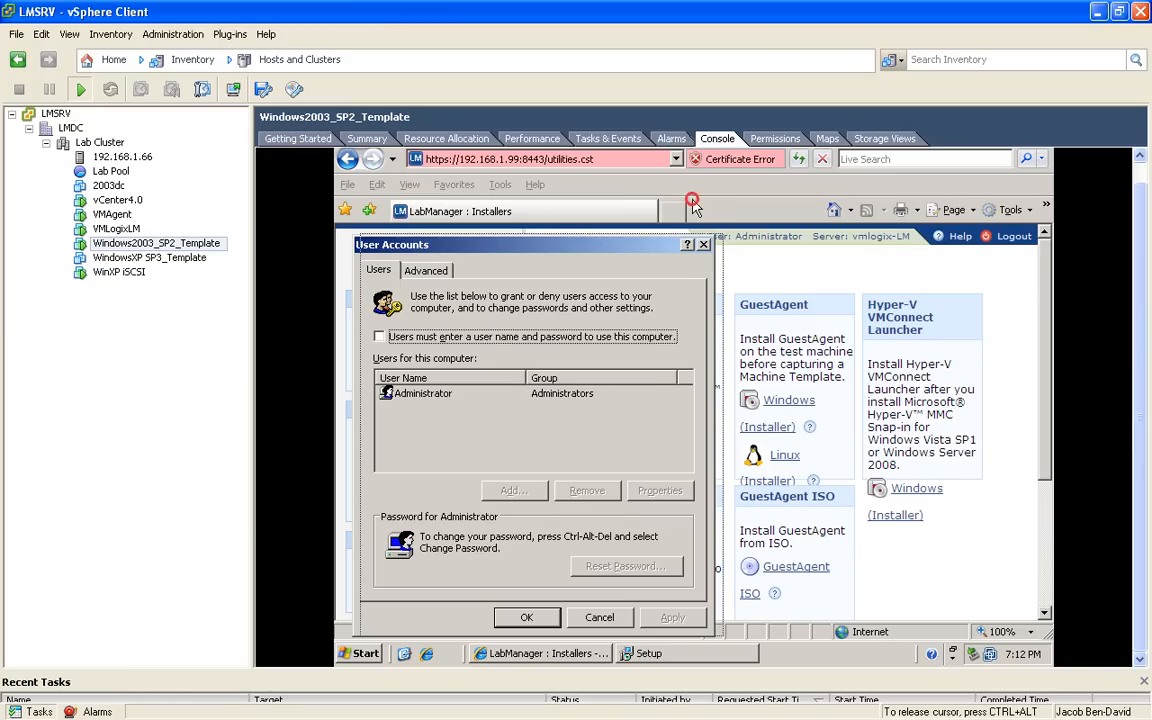
drag(578, 305, 648, 226)
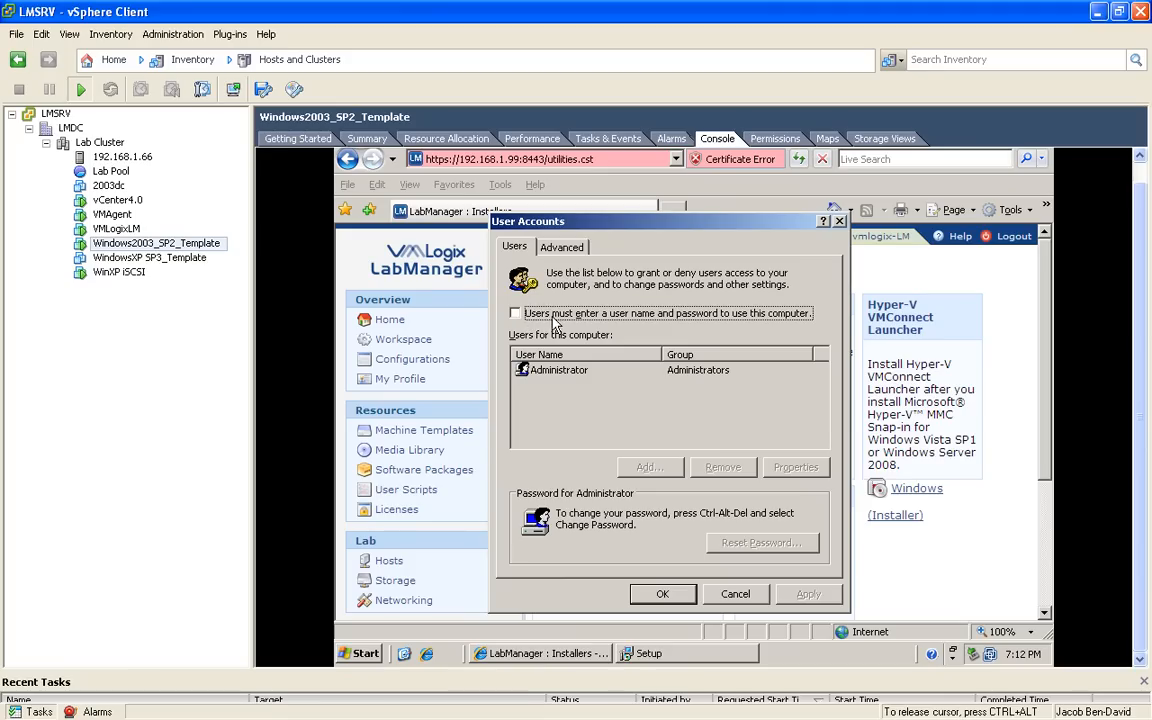
click(661, 596)
click(670, 597)
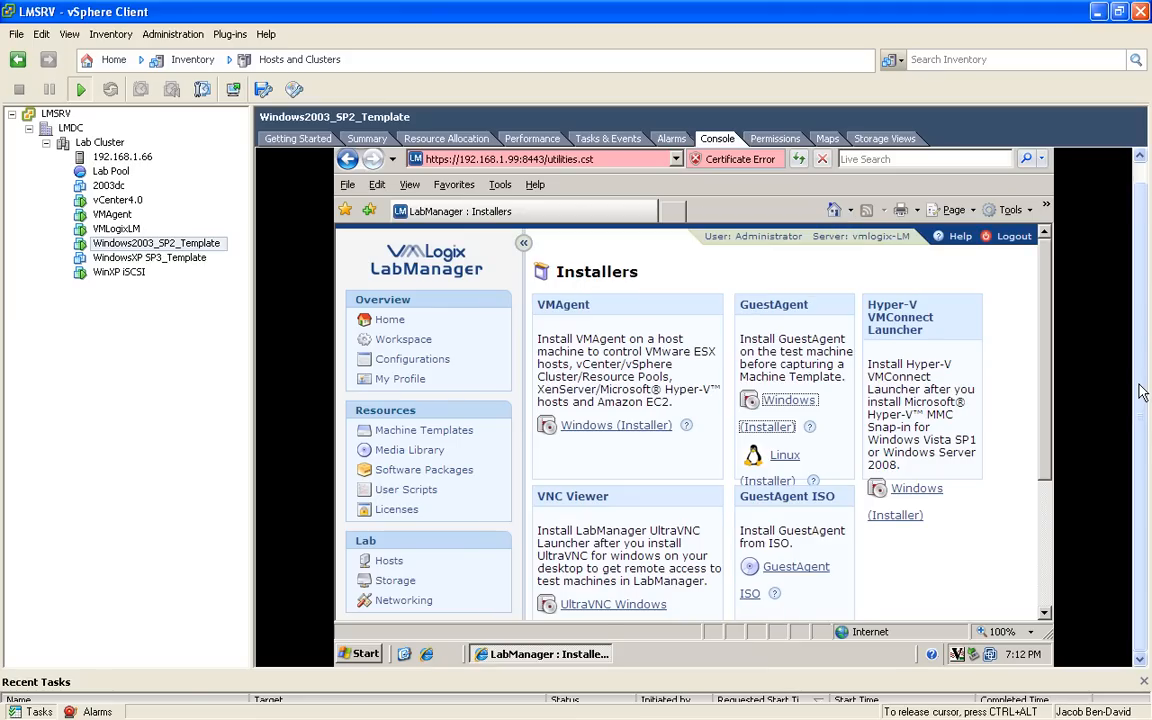
Step: Close the LabManager Installers browser window in the guest to return to its desktop
drag(1139, 385, 1139, 350)
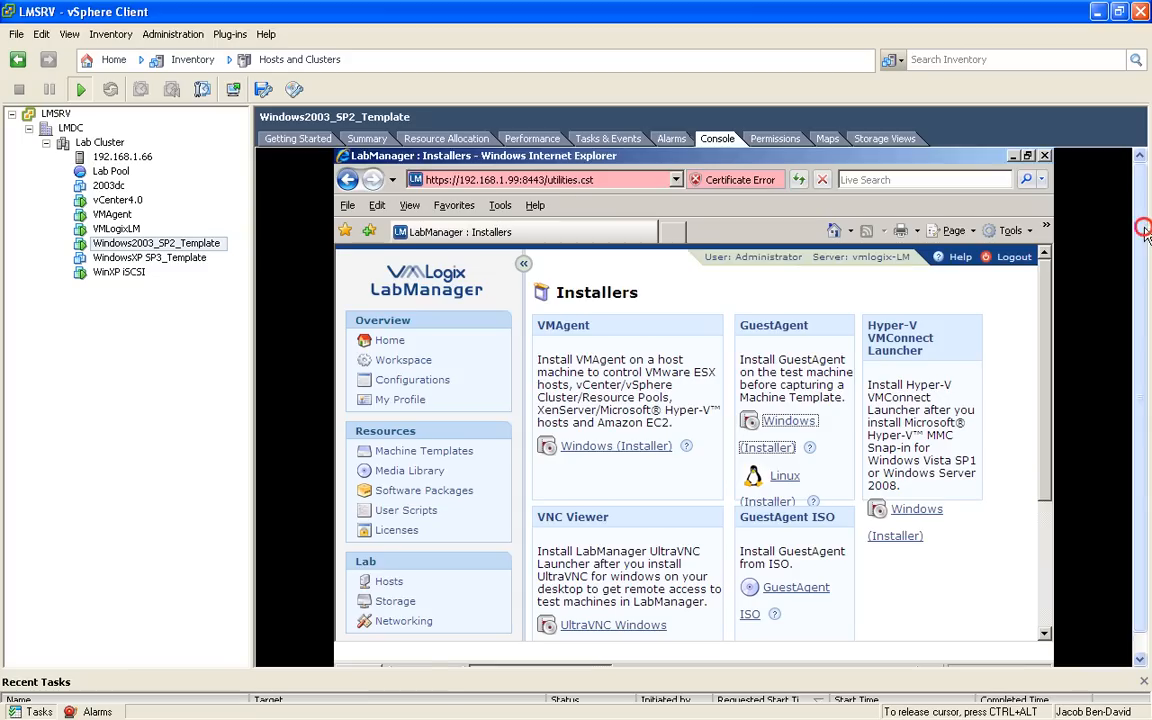
drag(1139, 231, 1147, 320)
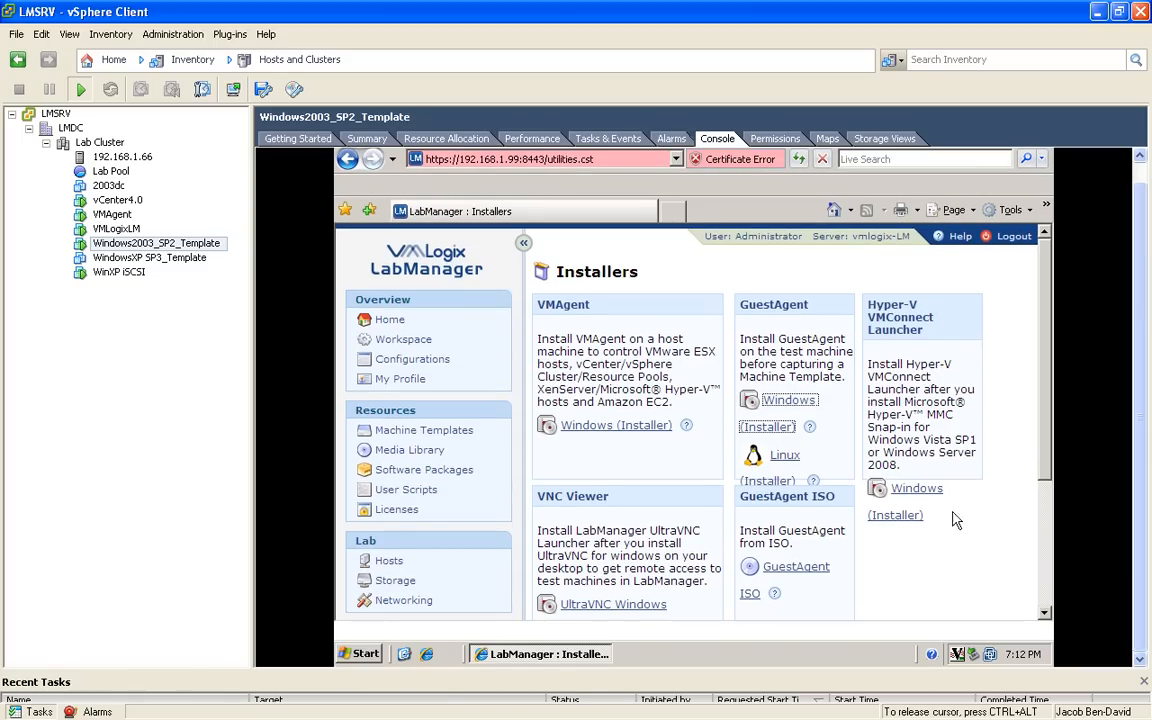
drag(1139, 334, 1139, 261)
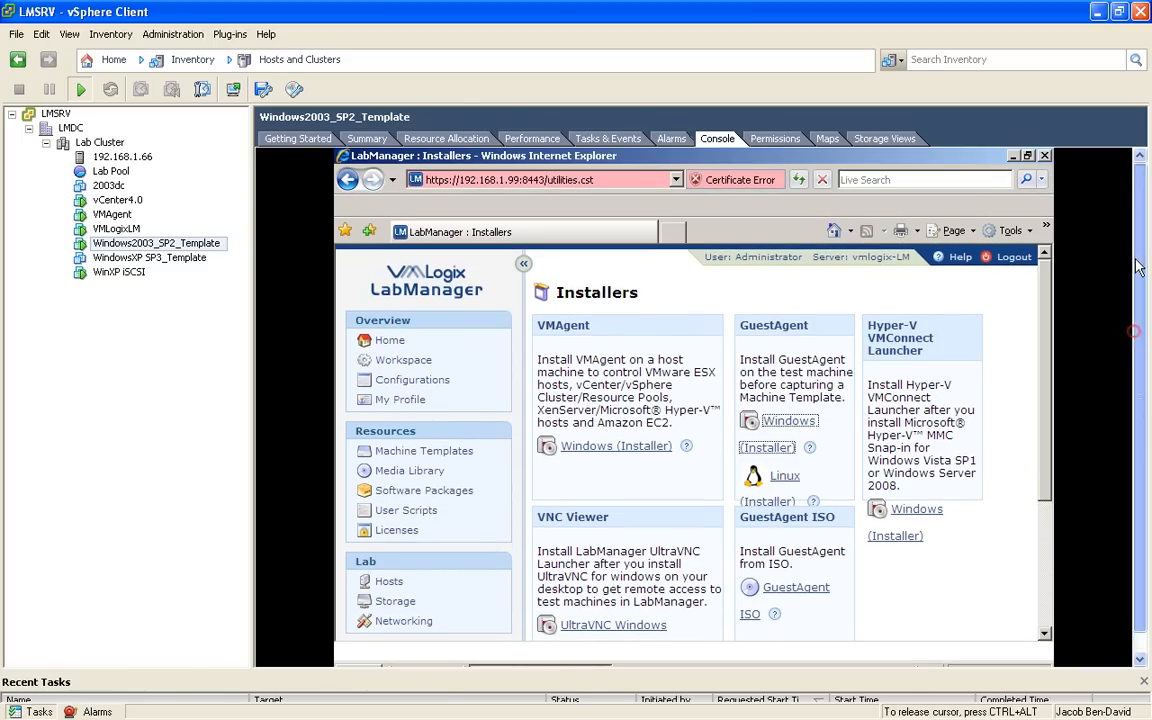
click(1046, 156)
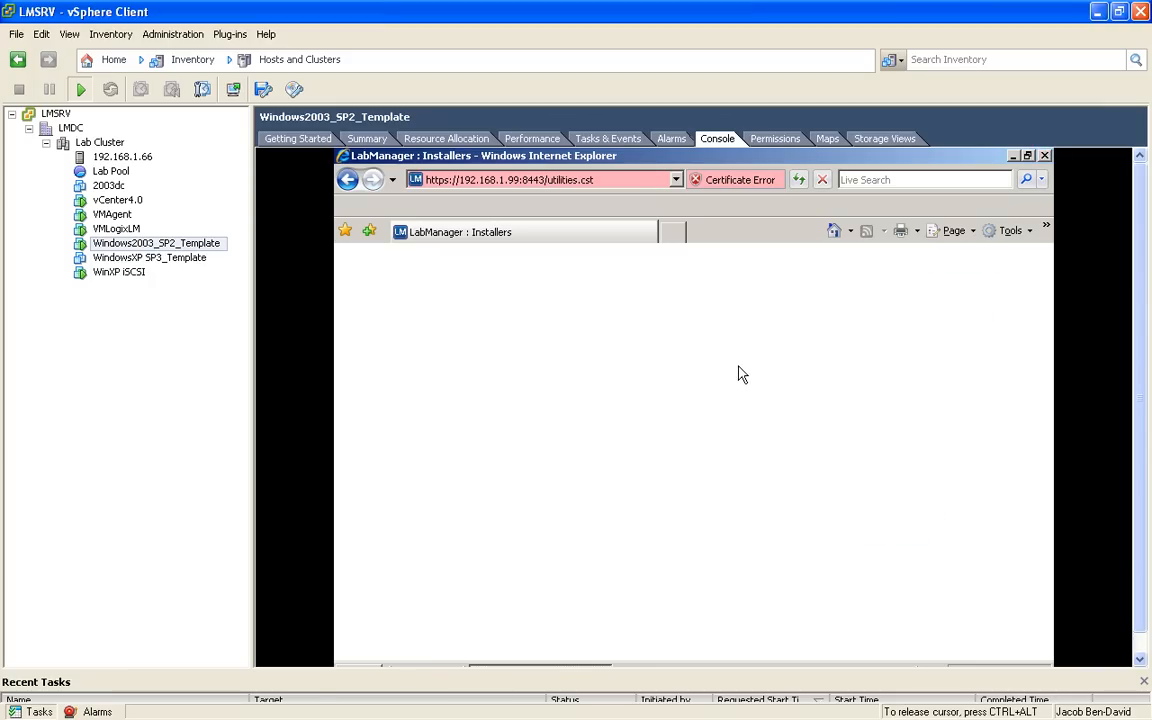
click(1043, 157)
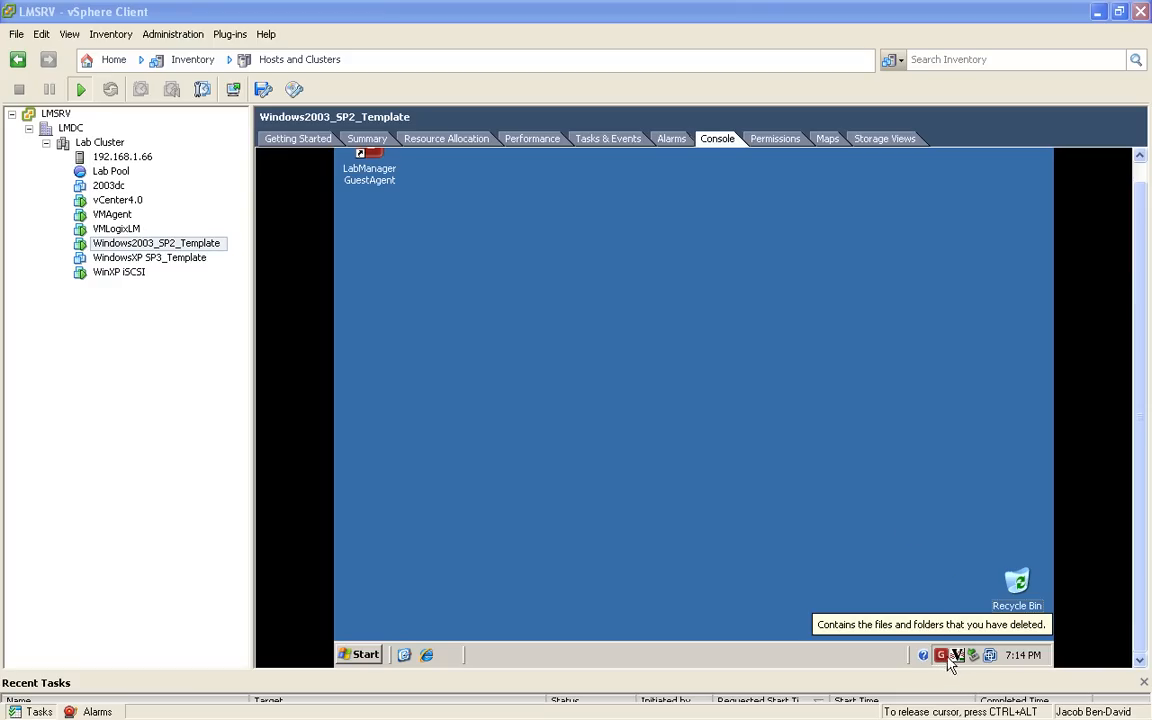
Step: Shut down the Windows 2003 guest and check the power state of both template virtual machines in the inventory
click(364, 655)
click(364, 655)
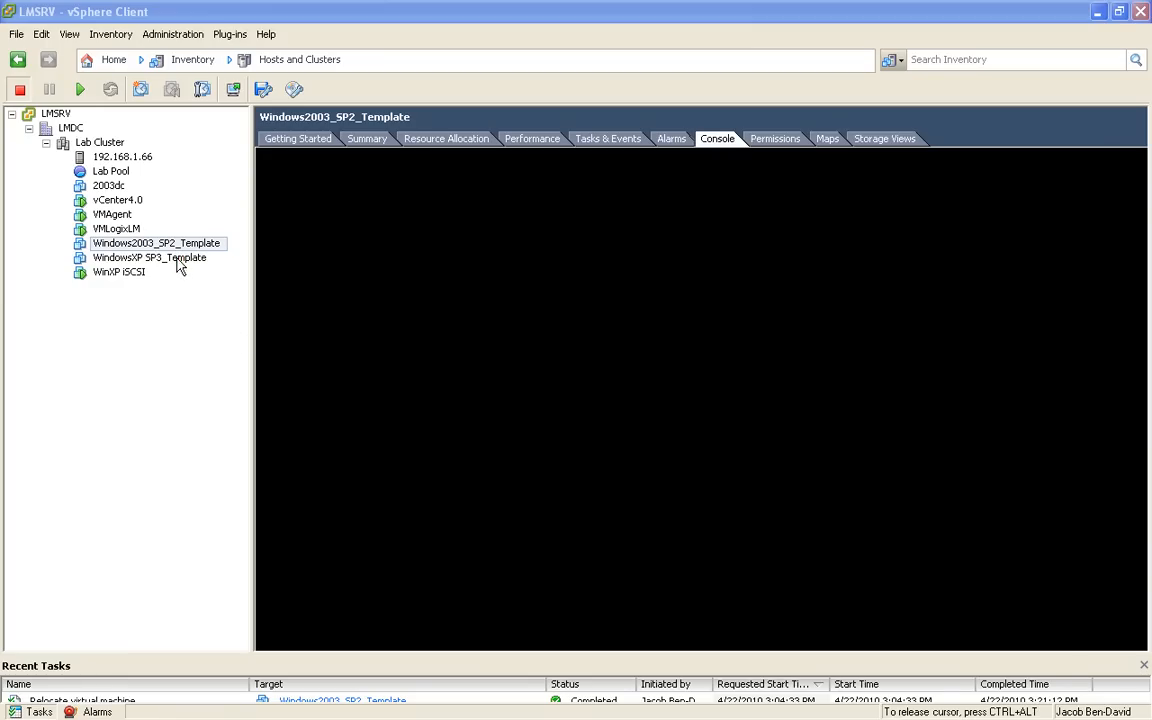
click(177, 258)
click(184, 245)
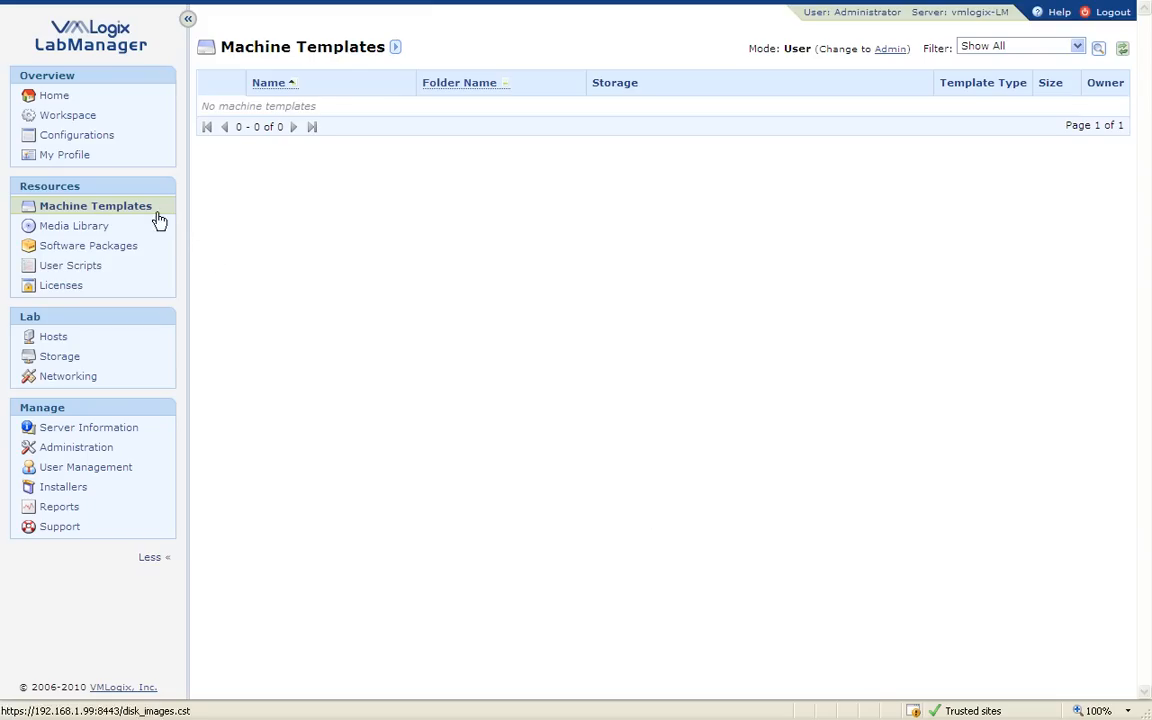
Step: Switch to LabManager, start importing machine templates, and re-scan the ISCSI (/vmfs/volumes/ISCSISHARE) storage server for valid, not yet added templates
mouse_move(380, 53)
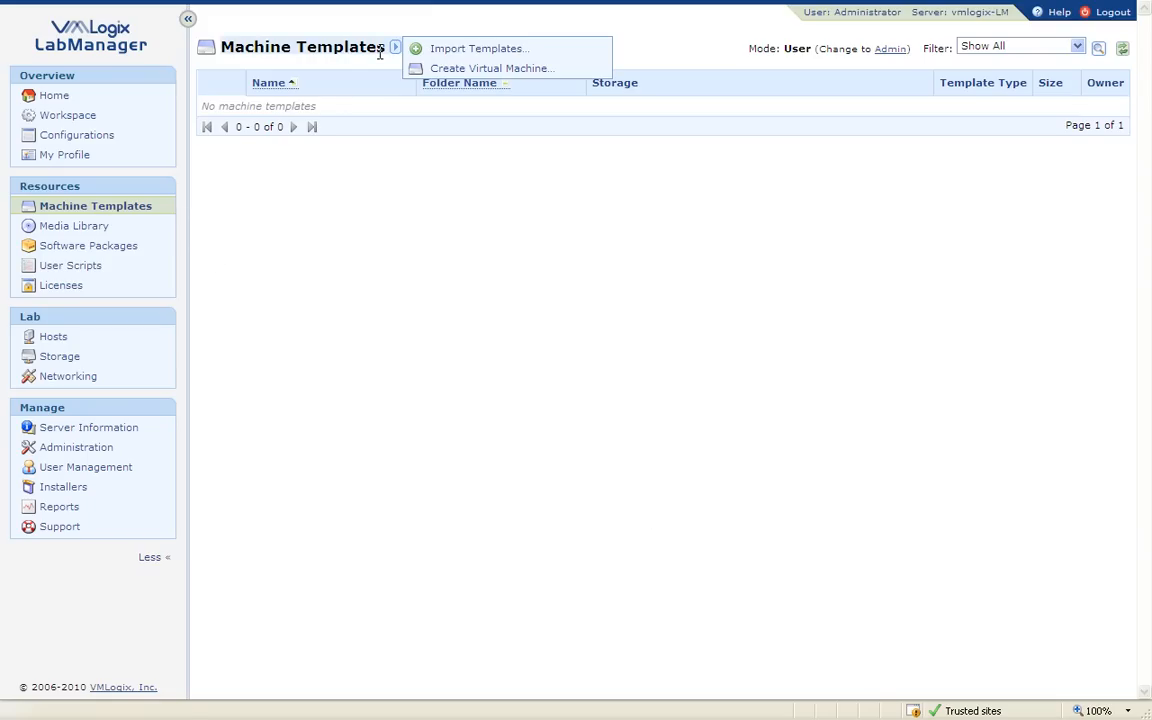
click(508, 52)
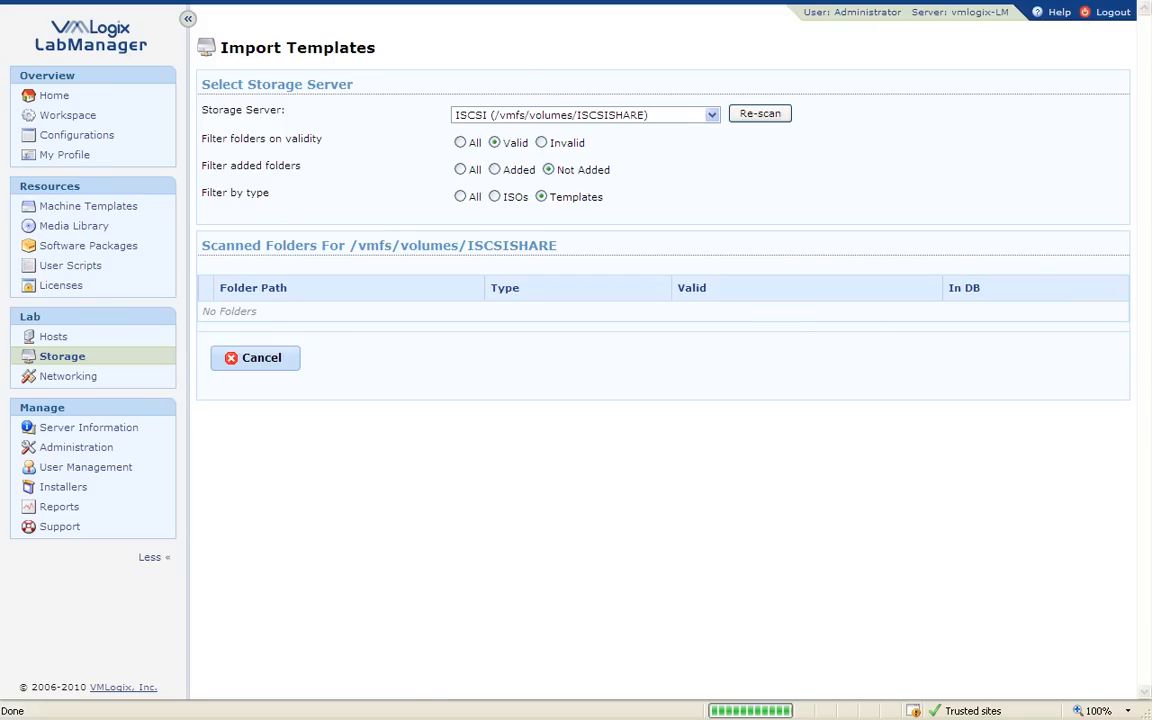
click(712, 116)
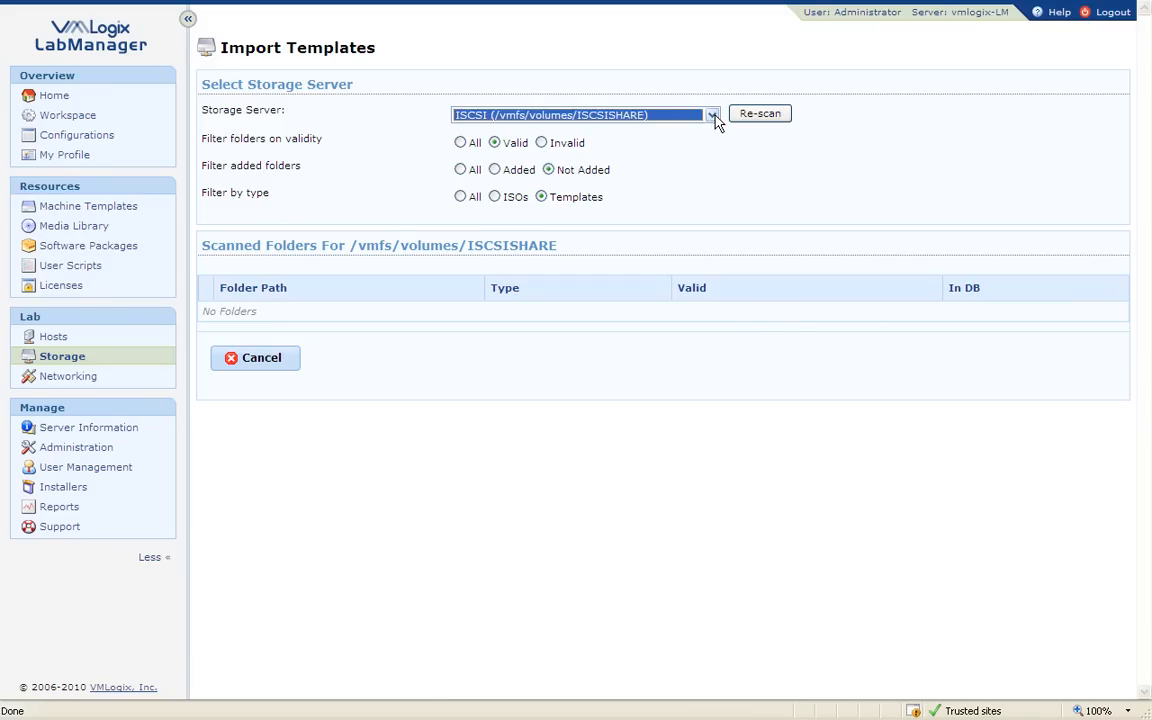
click(712, 116)
click(603, 131)
click(759, 114)
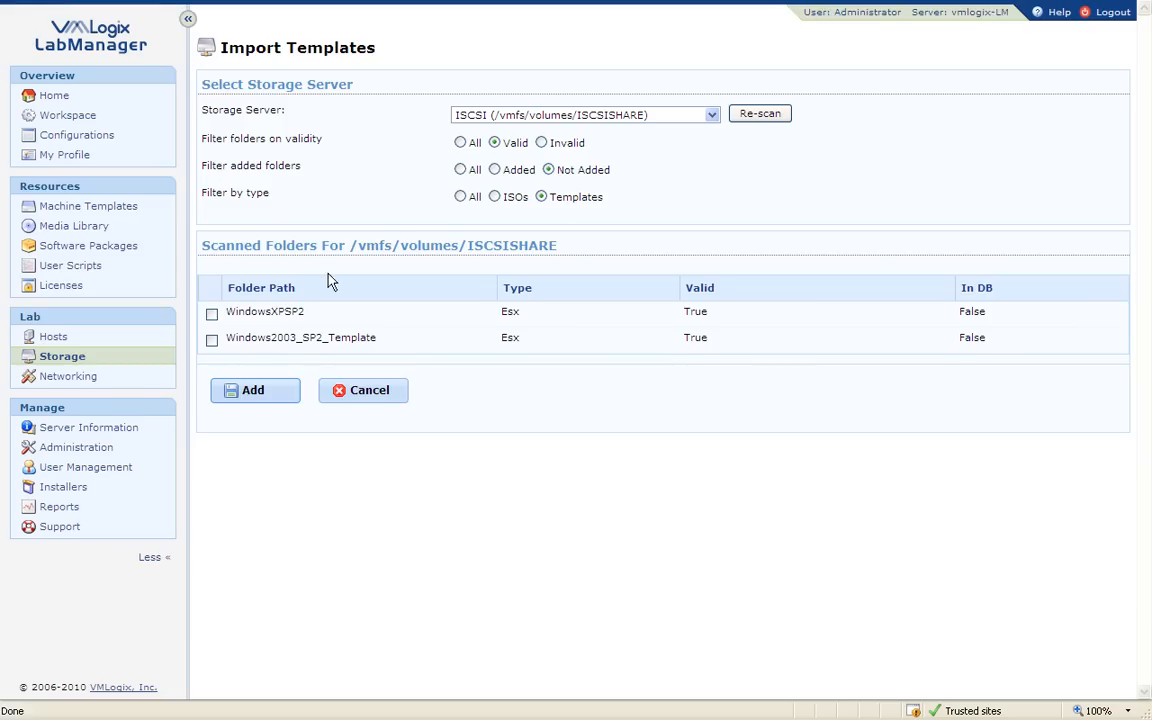
Step: Import the scanned WindowsXPSP2 and Windows2003_SP2_Template folders as machine templates
drag(309, 314, 238, 318)
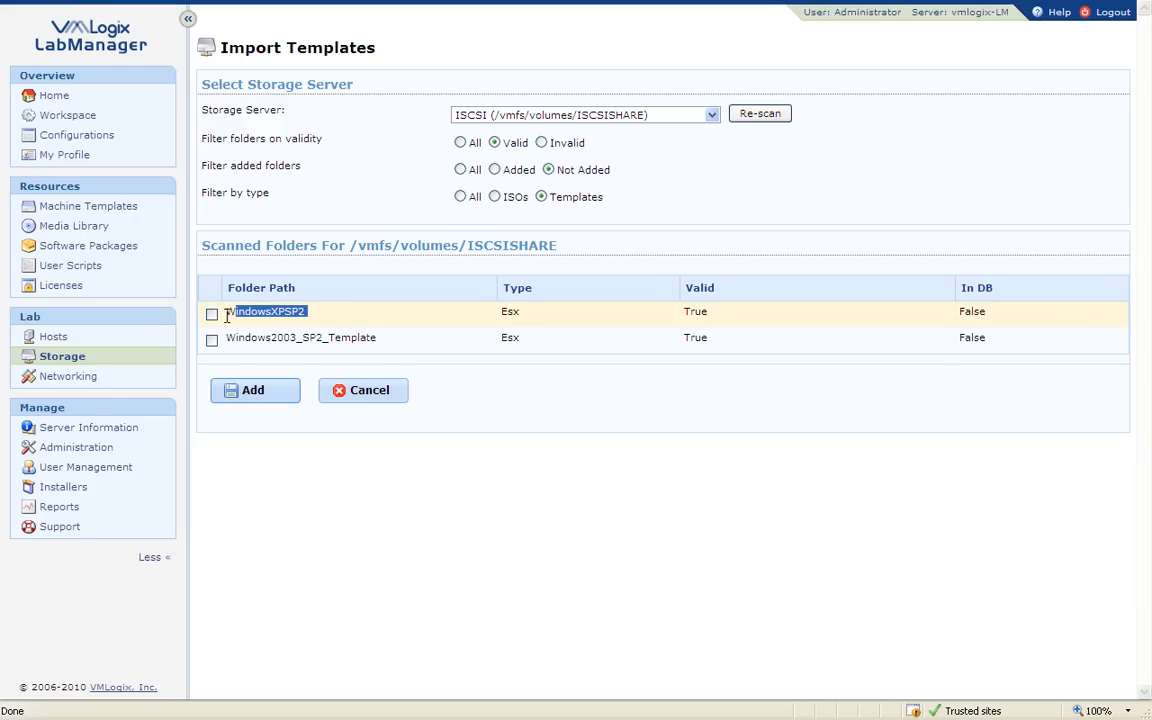
click(310, 311)
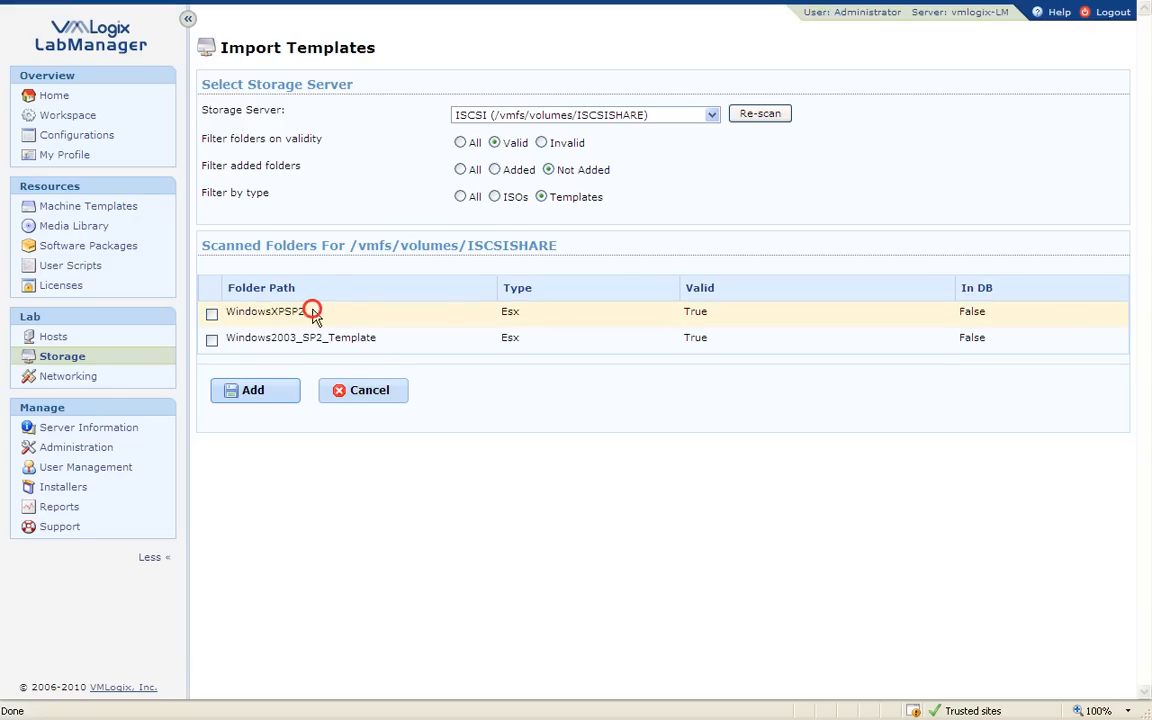
click(212, 314)
click(212, 339)
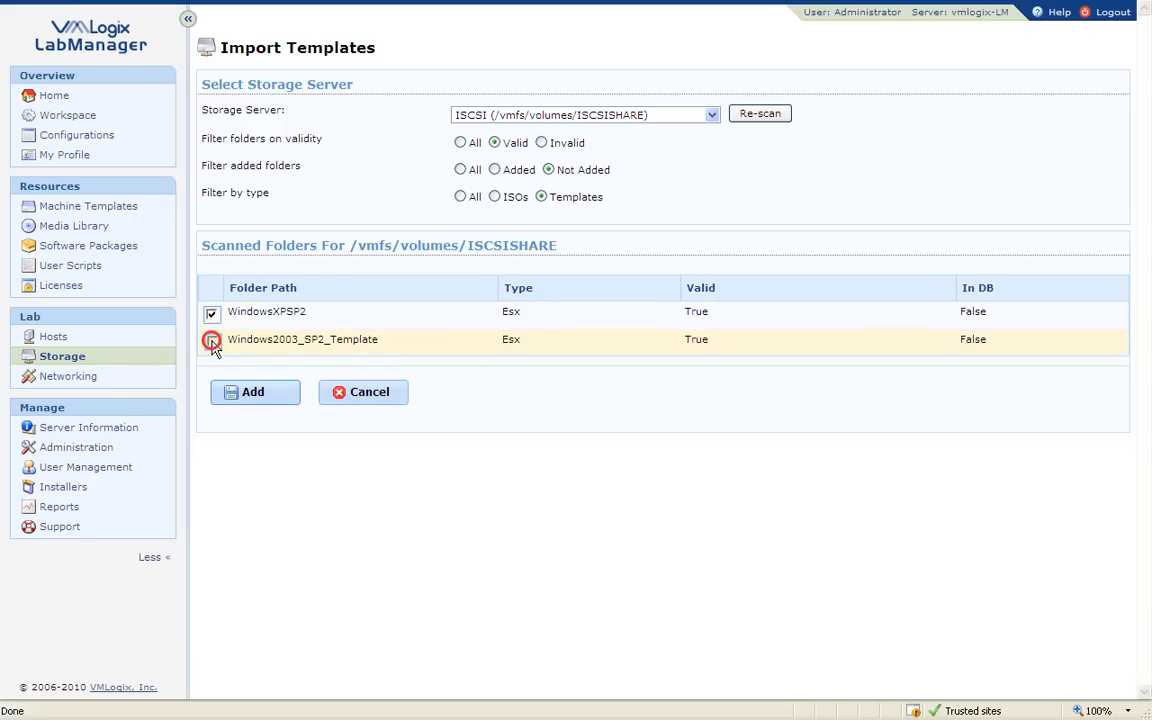
click(255, 393)
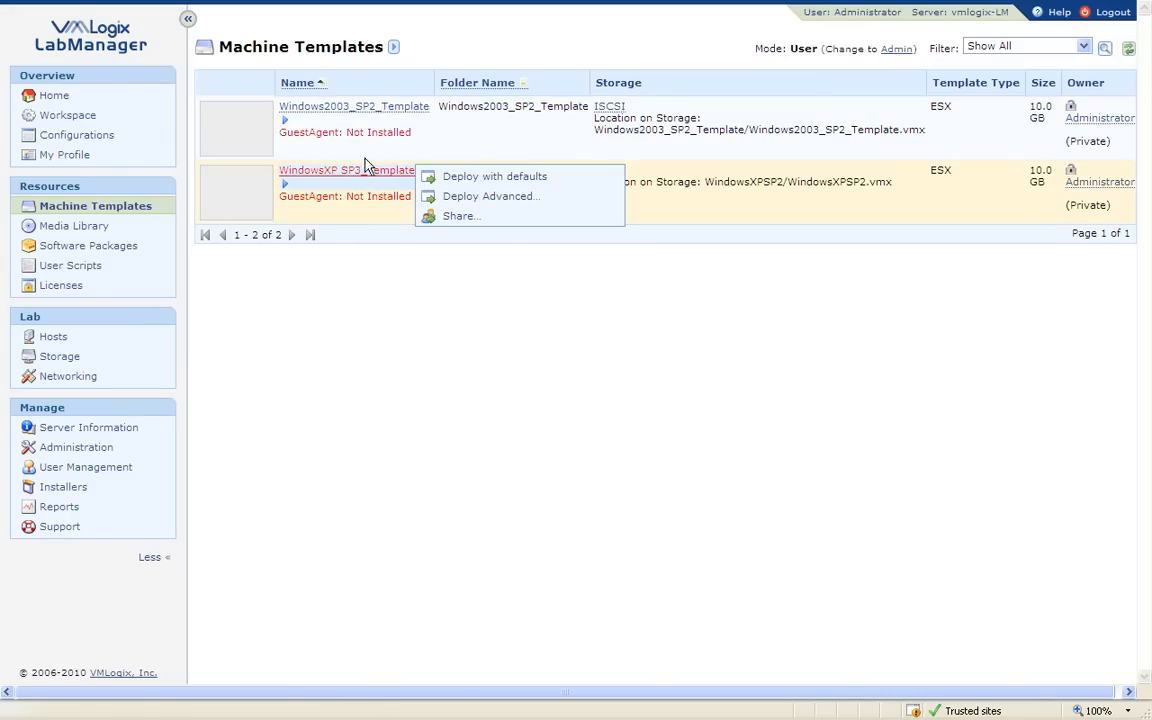
Step: Edit Windows2003_SP2_Template to mark GuestAgent as available and set its RAM size to 512 MB, and save the template
click(371, 106)
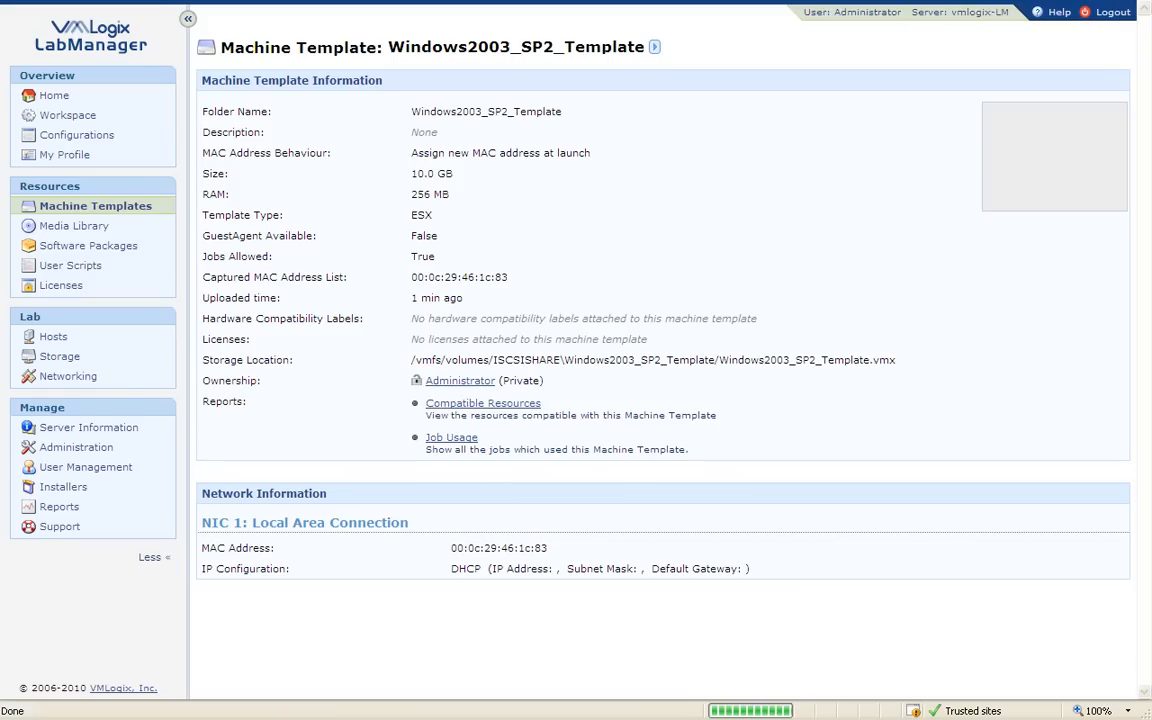
mouse_move(650, 47)
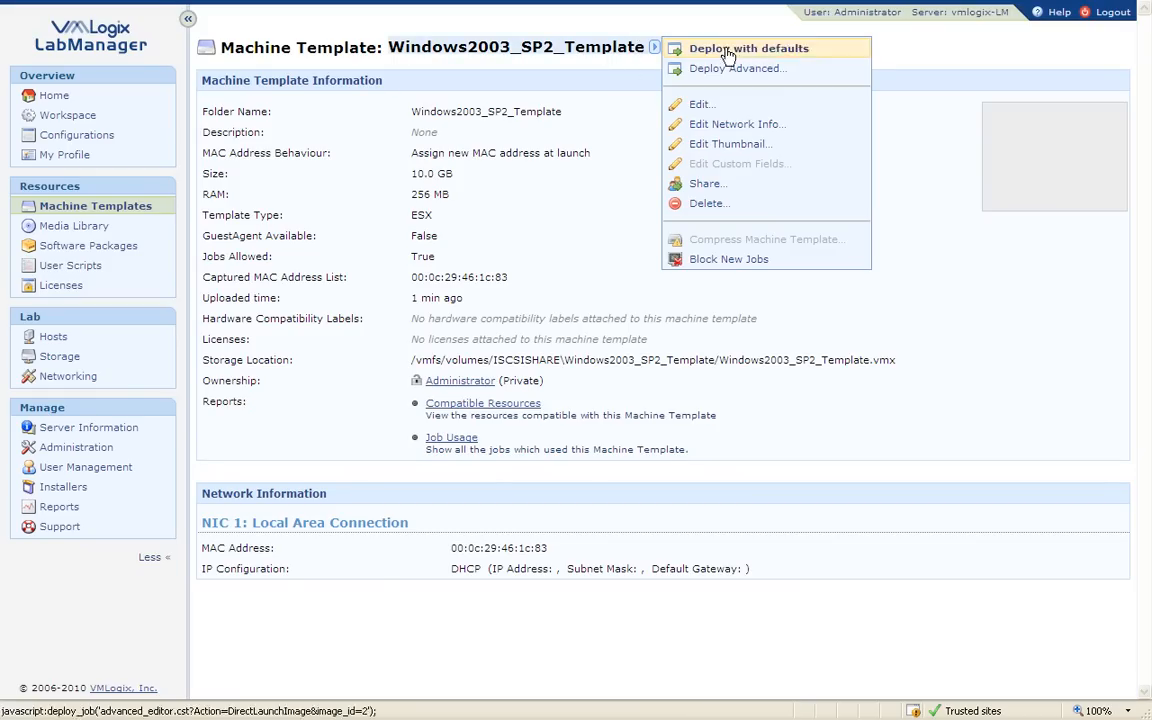
click(716, 104)
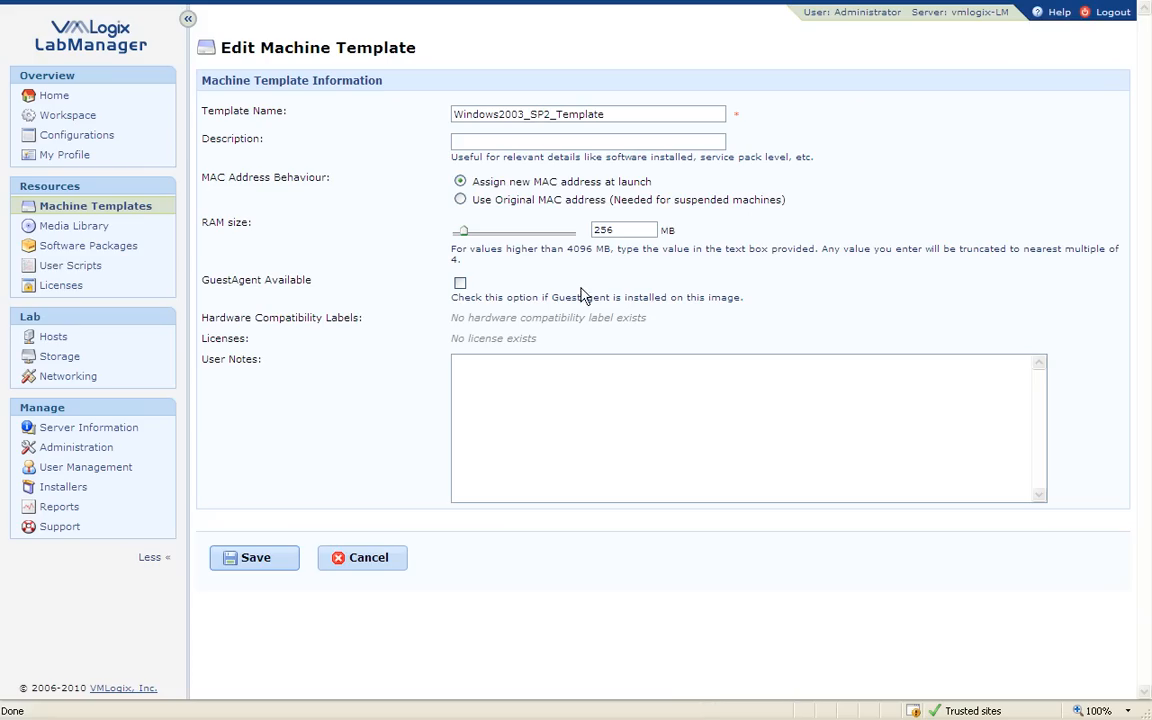
click(460, 284)
click(257, 558)
click(622, 227)
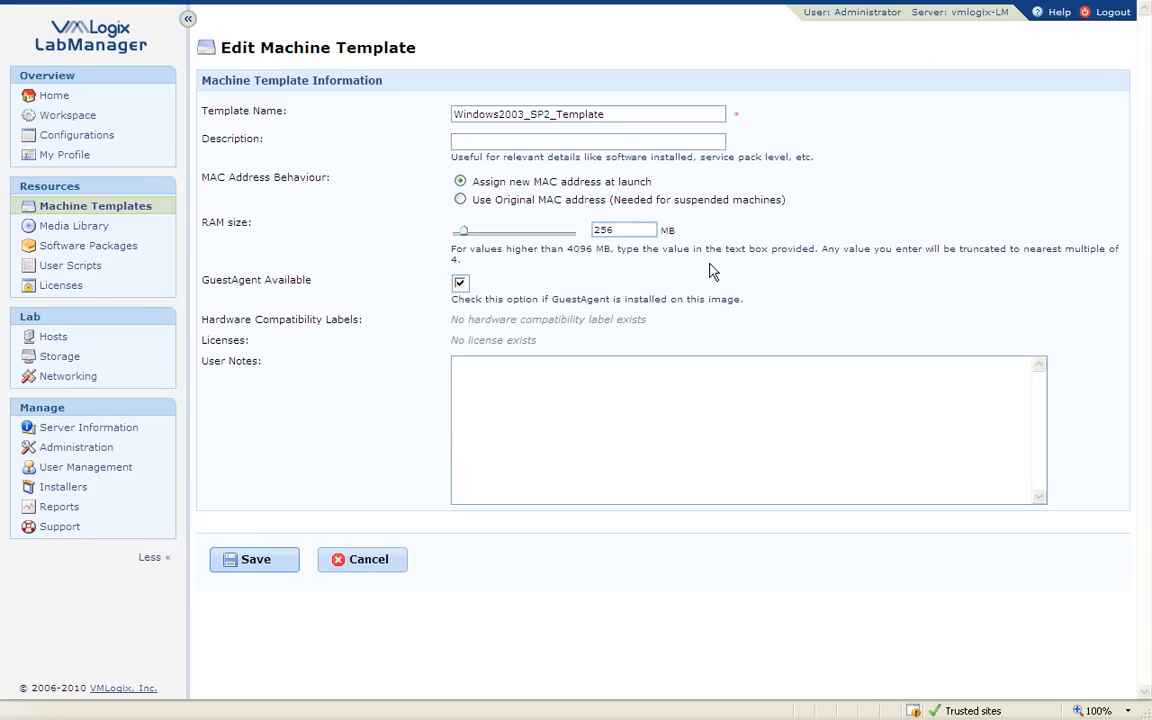
double_click(619, 230)
text(512)
click(249, 562)
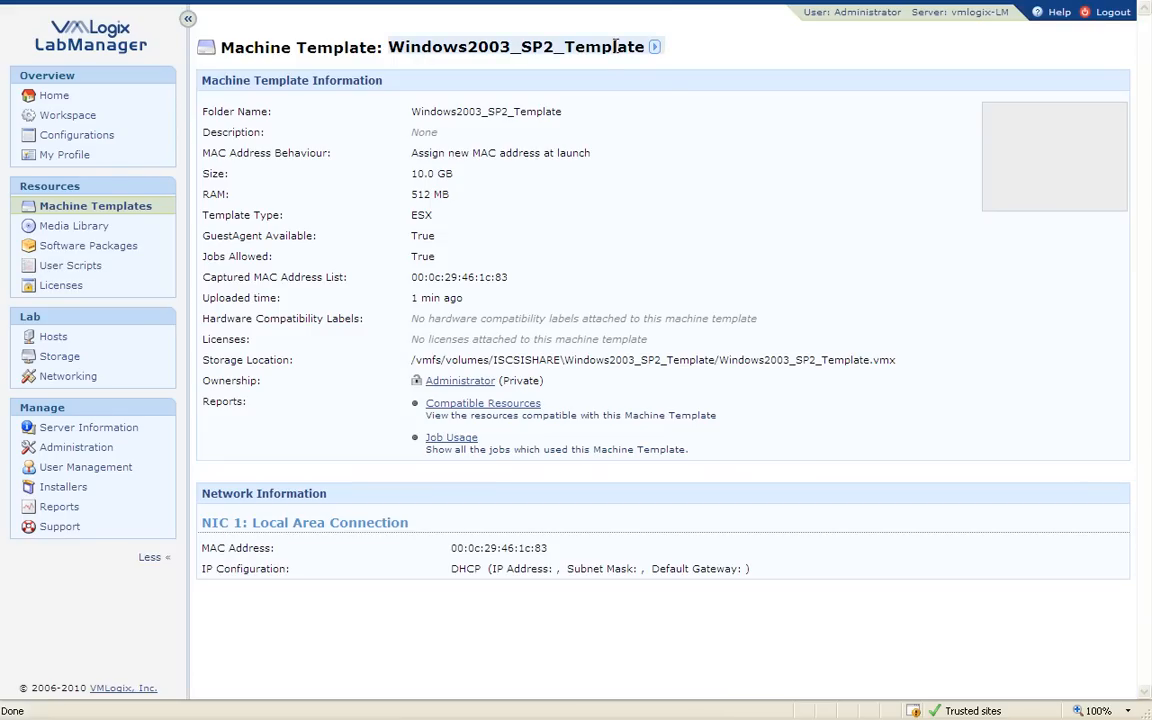
Step: Give Windows2003_SP2_Template the built-in black Windows Server thumbnail and save it
click(654, 47)
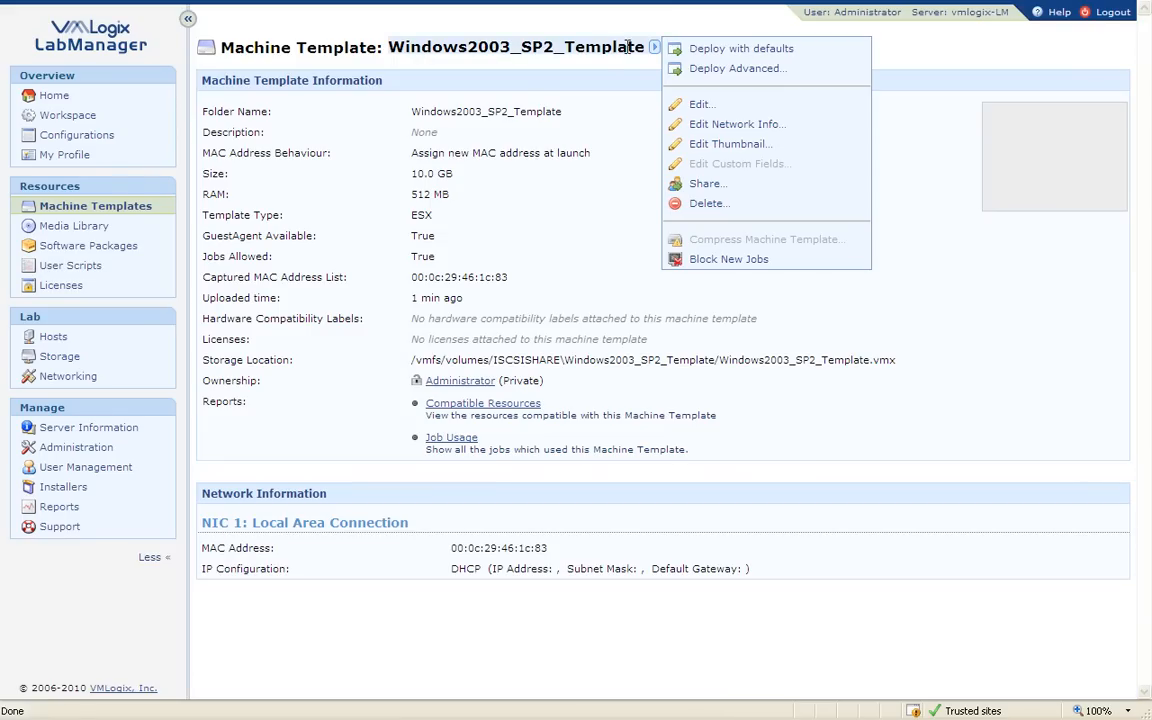
click(752, 144)
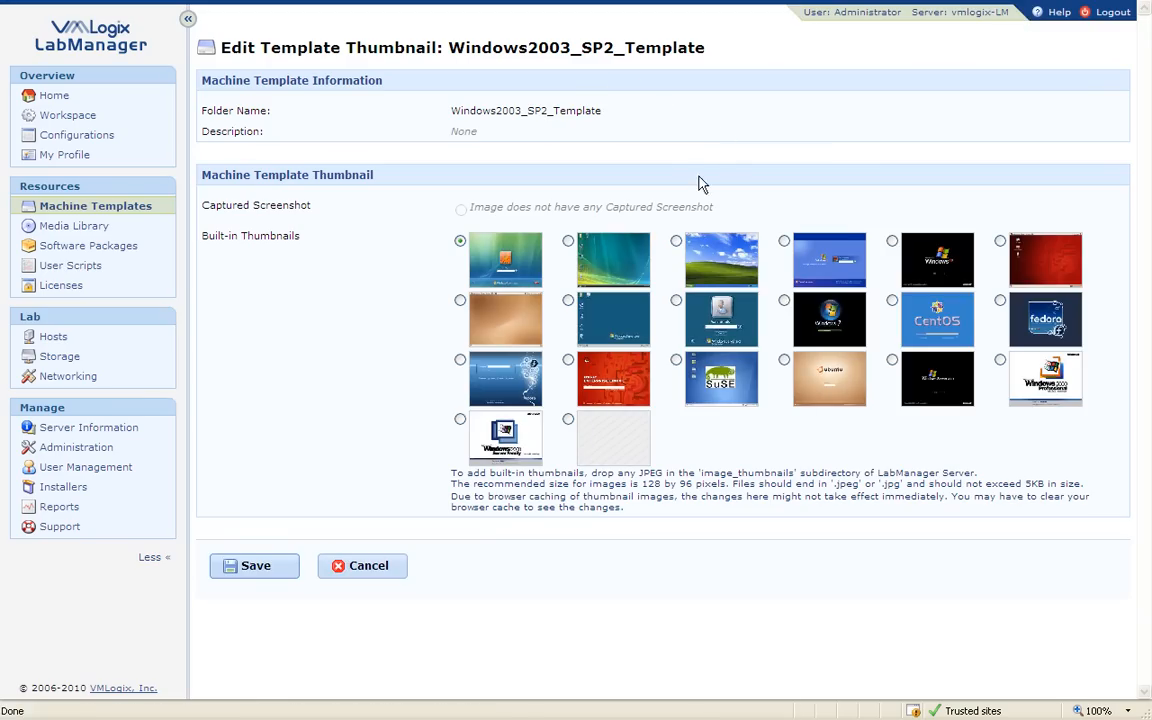
mouse_move(927, 258)
click(891, 359)
click(246, 567)
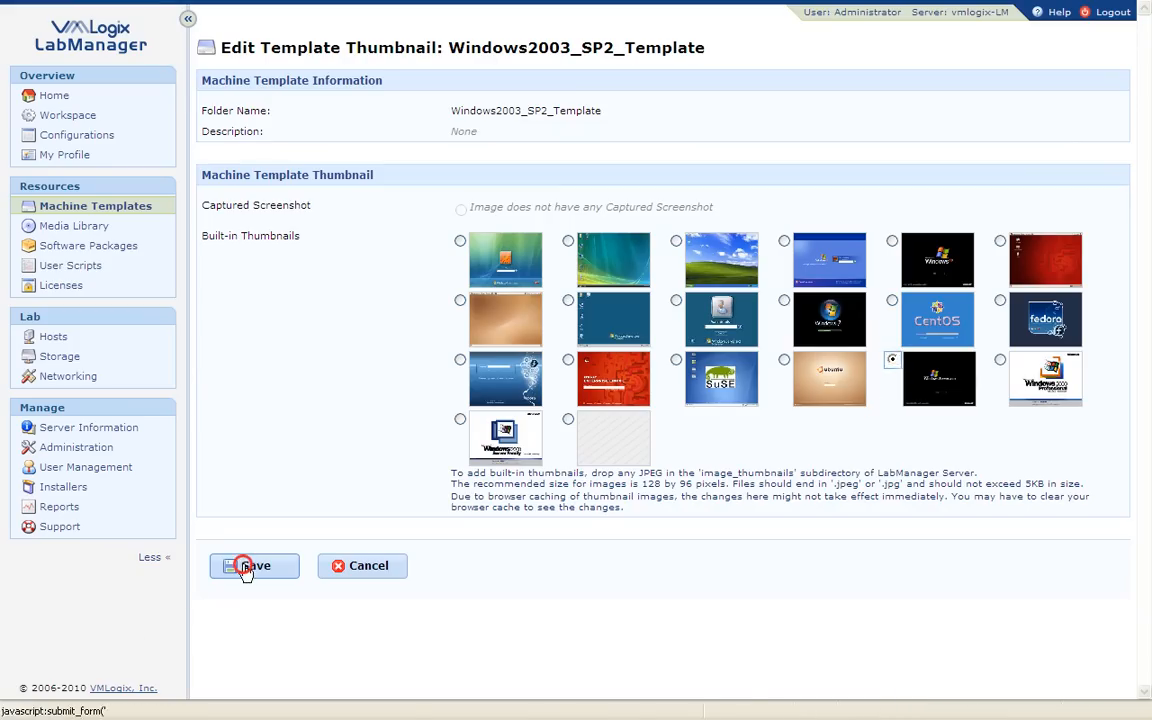
Step: Edit WindowsXP SP3_Template to mark GuestAgent as available and save the template
click(111, 211)
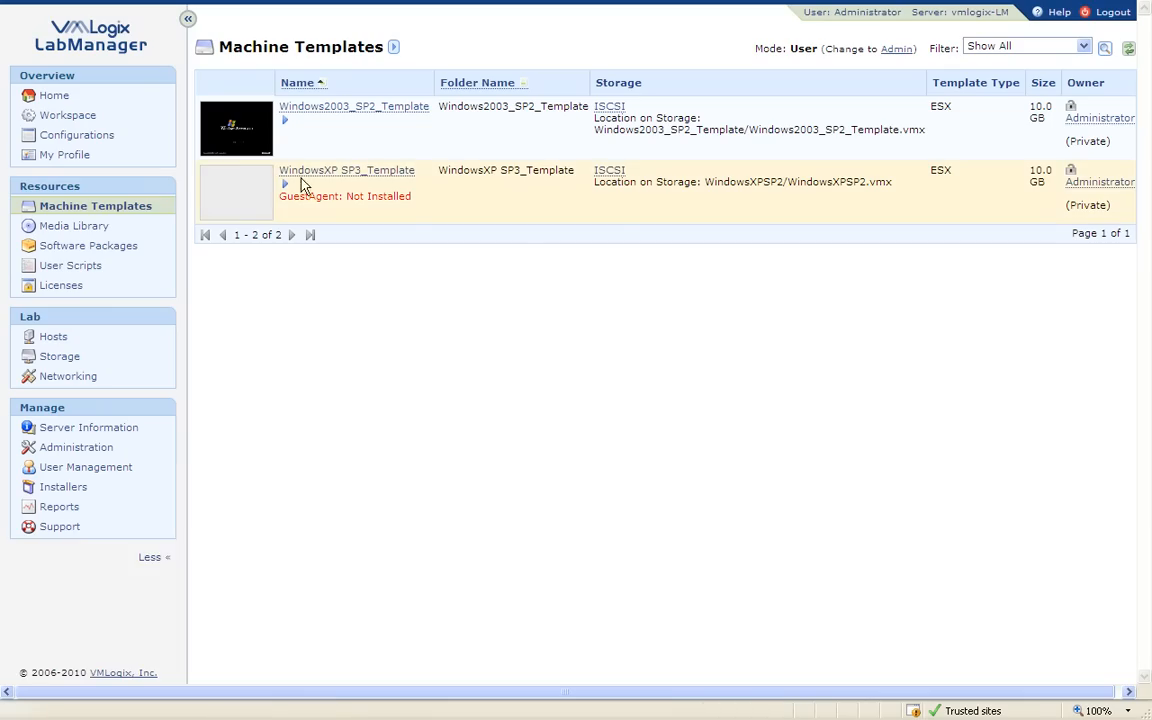
click(334, 171)
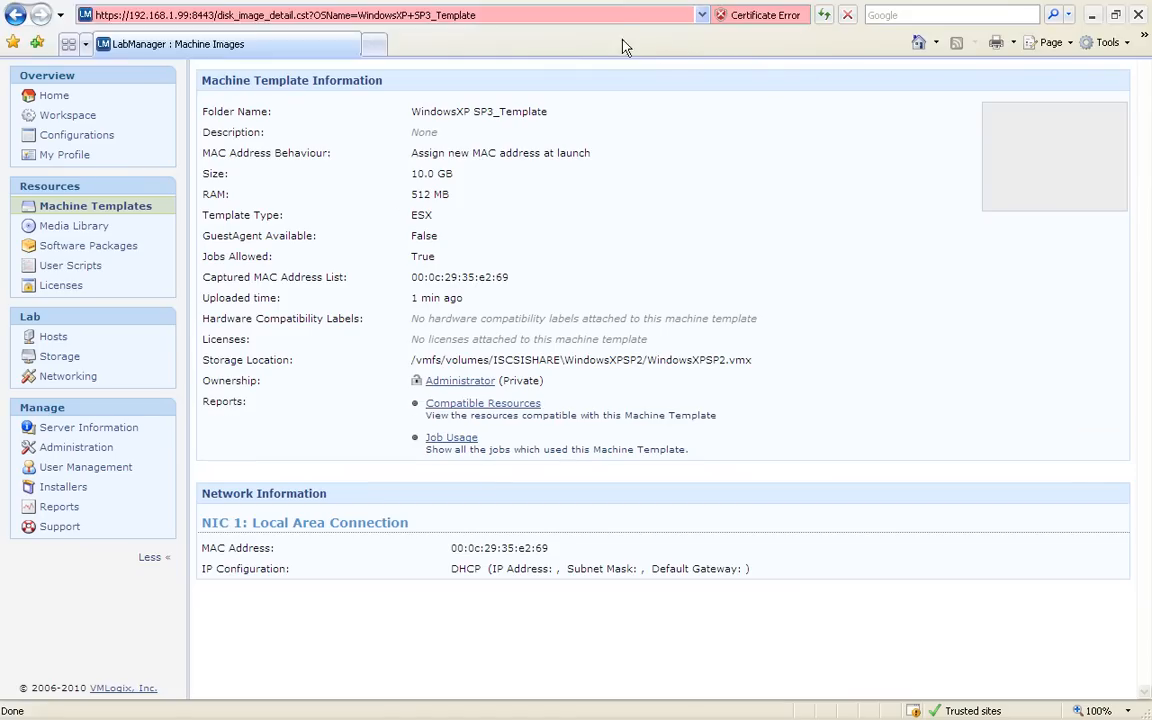
click(555, 47)
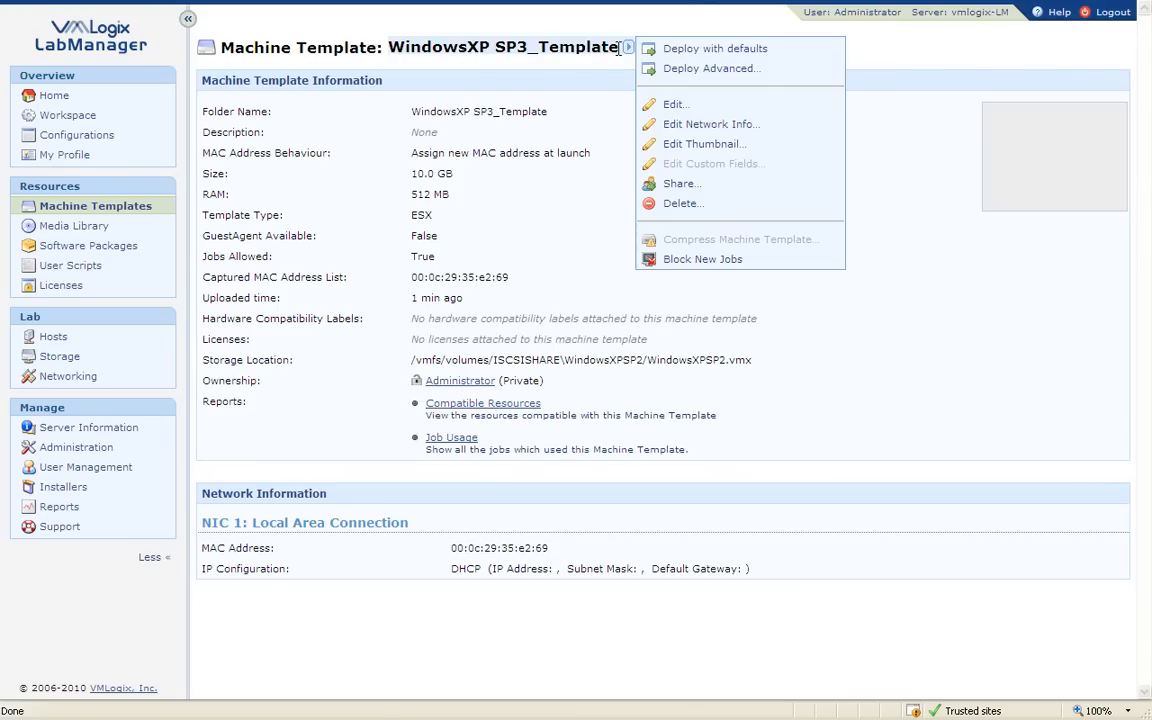
click(676, 104)
click(457, 284)
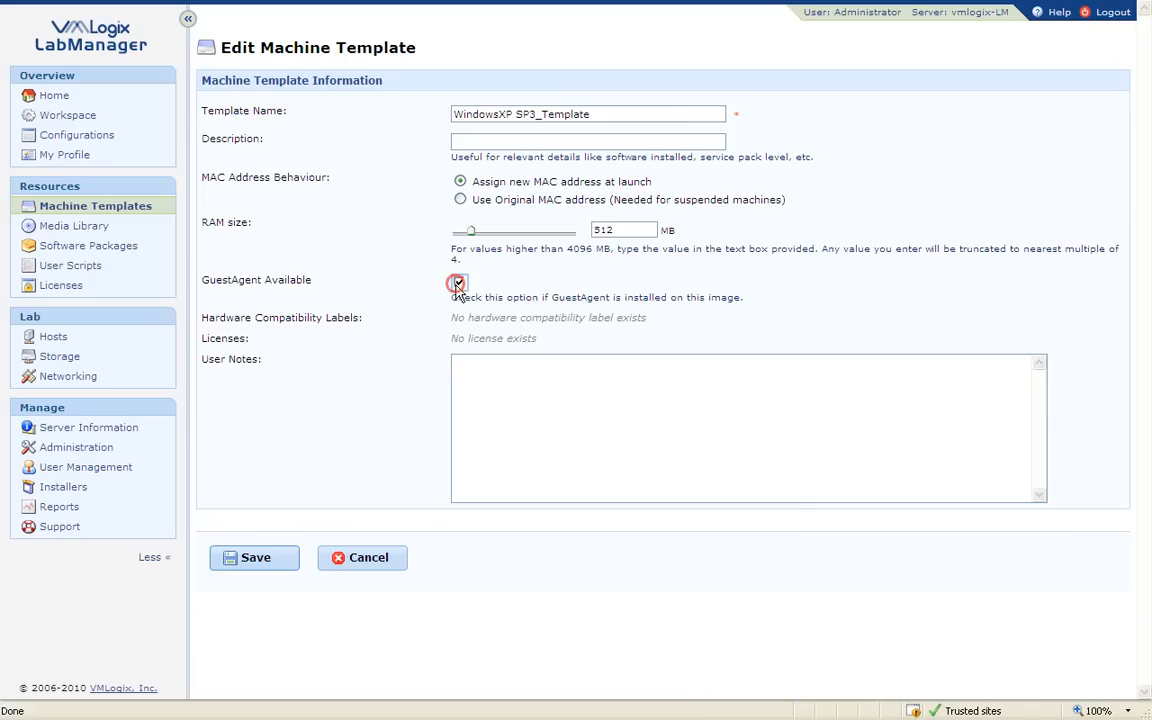
click(258, 558)
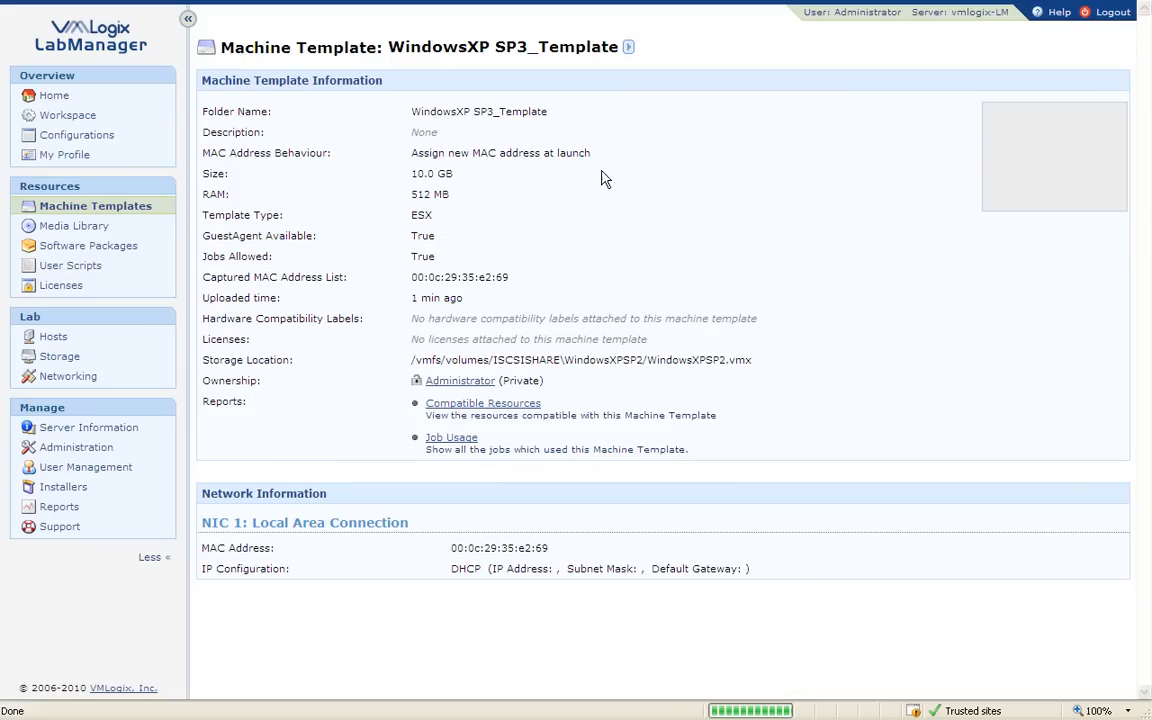
Step: Give WindowsXP SP3_Template the built-in blue Windows XP logon screen thumbnail and save it
click(628, 47)
click(712, 148)
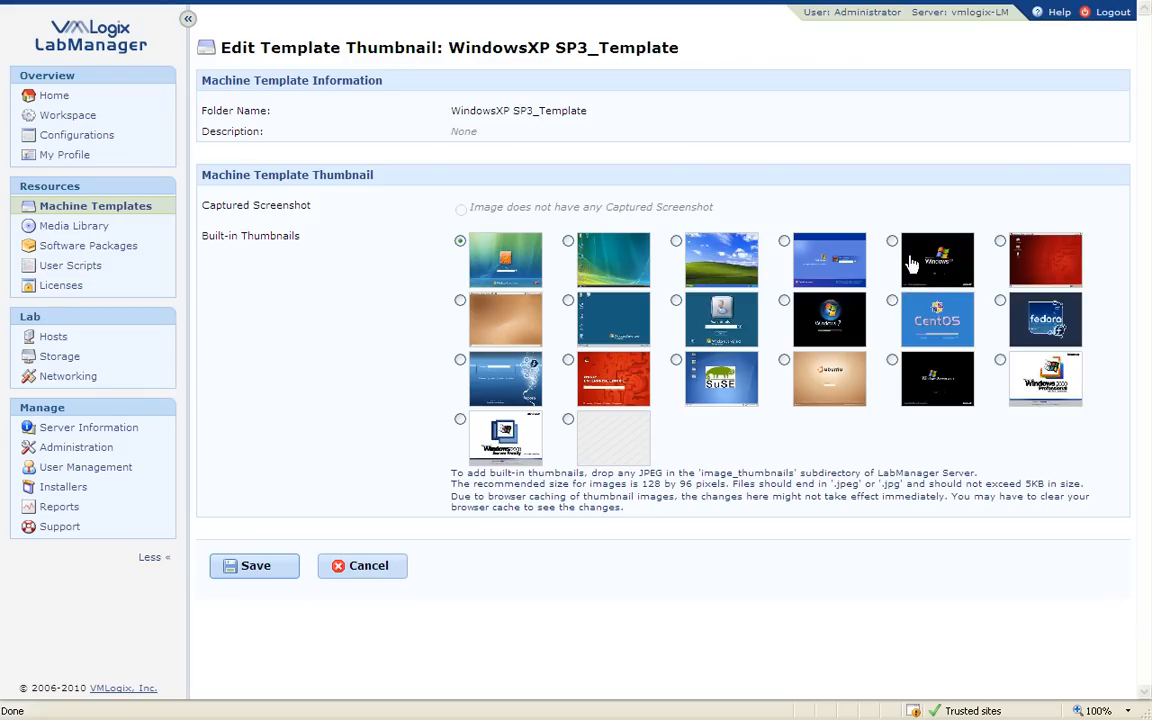
click(784, 241)
click(261, 567)
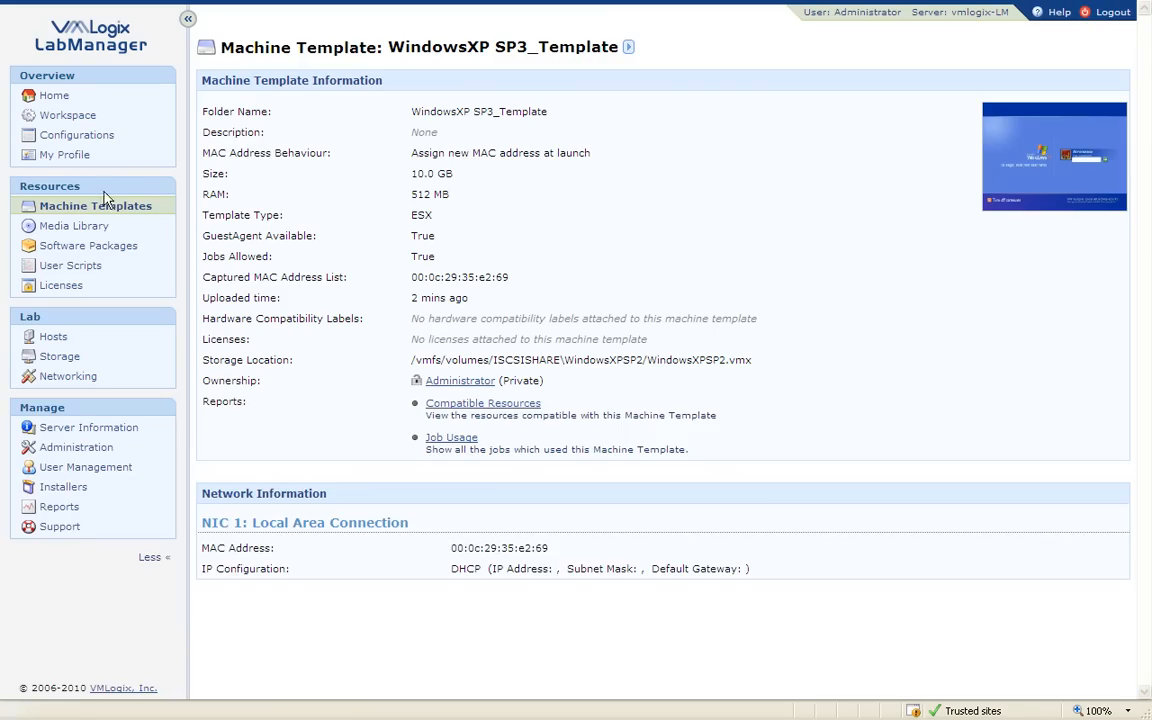
Step: Return to the machine templates list and check which storage holds Windows2003_SP2_Template
click(95, 205)
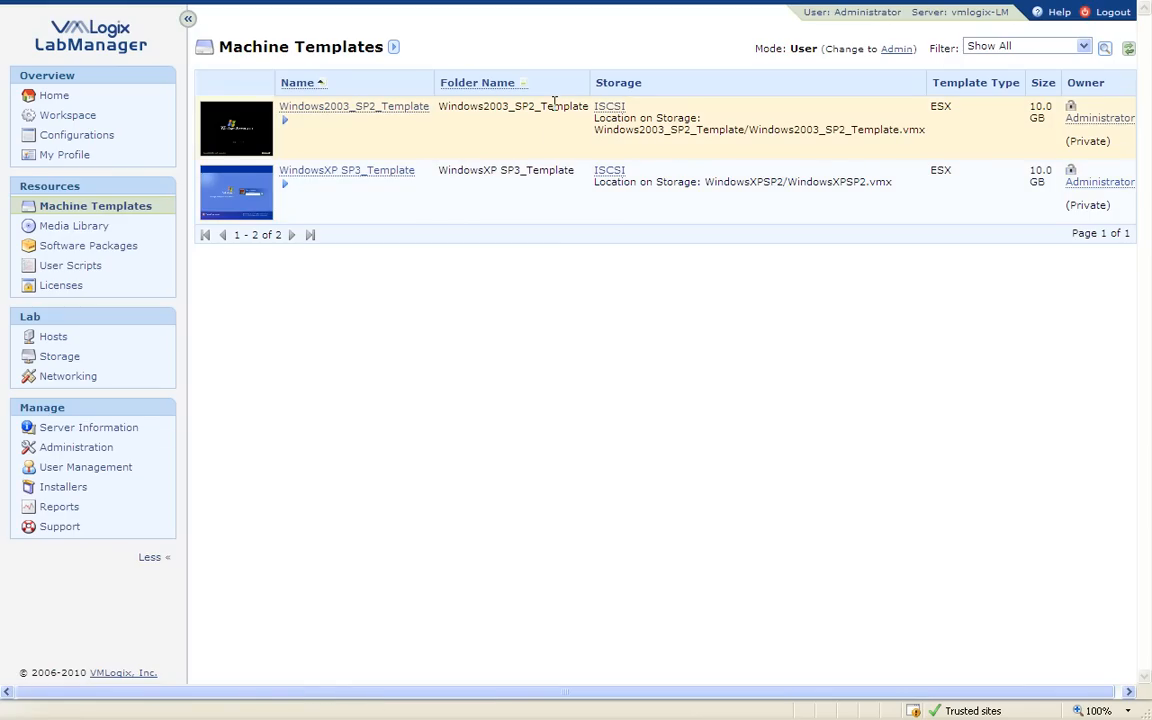
click(633, 105)
drag(635, 105, 600, 109)
click(652, 105)
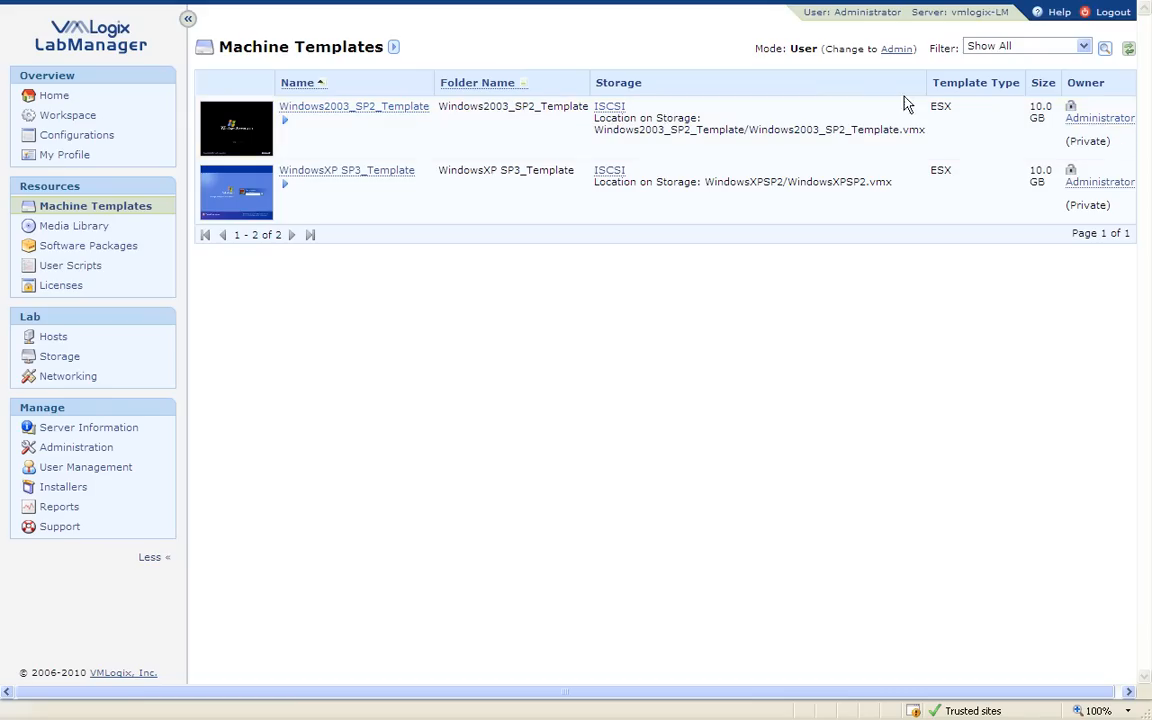
Step: Check the size of Windows2003_SP2_Template in the machine templates list
drag(1031, 105, 1044, 128)
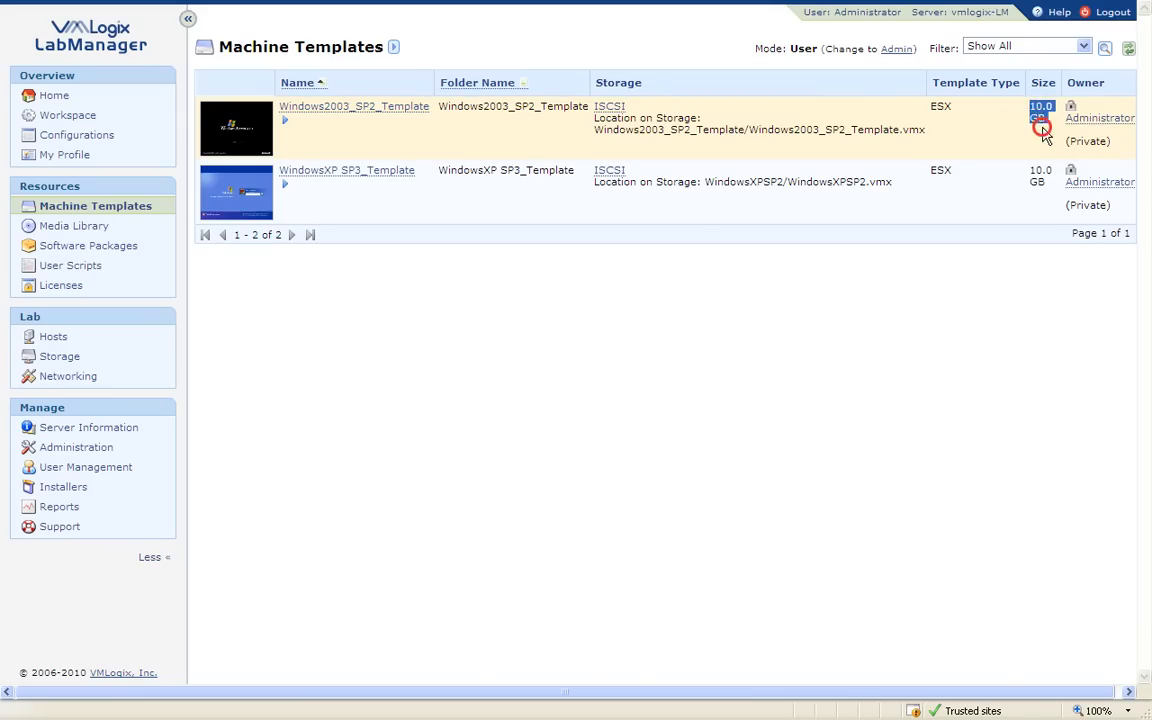
click(1044, 129)
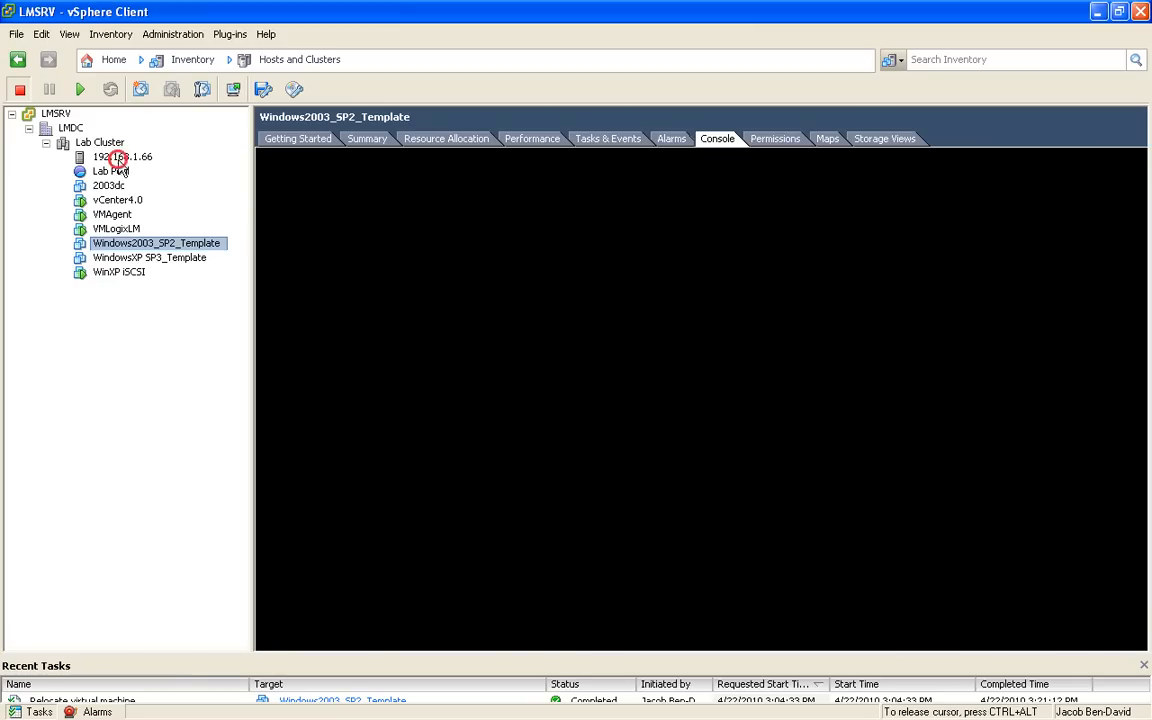
Step: Switch to vSphere Client and display the networking configuration of host 192.168.1.66
click(106, 157)
click(603, 145)
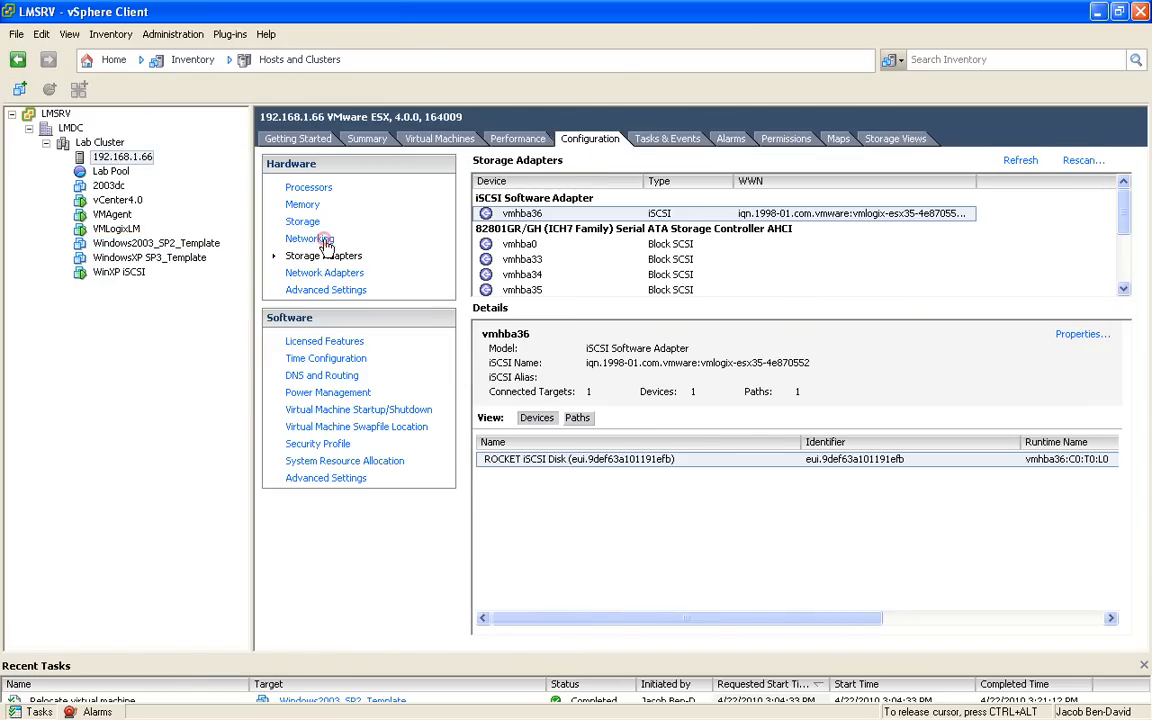
click(302, 239)
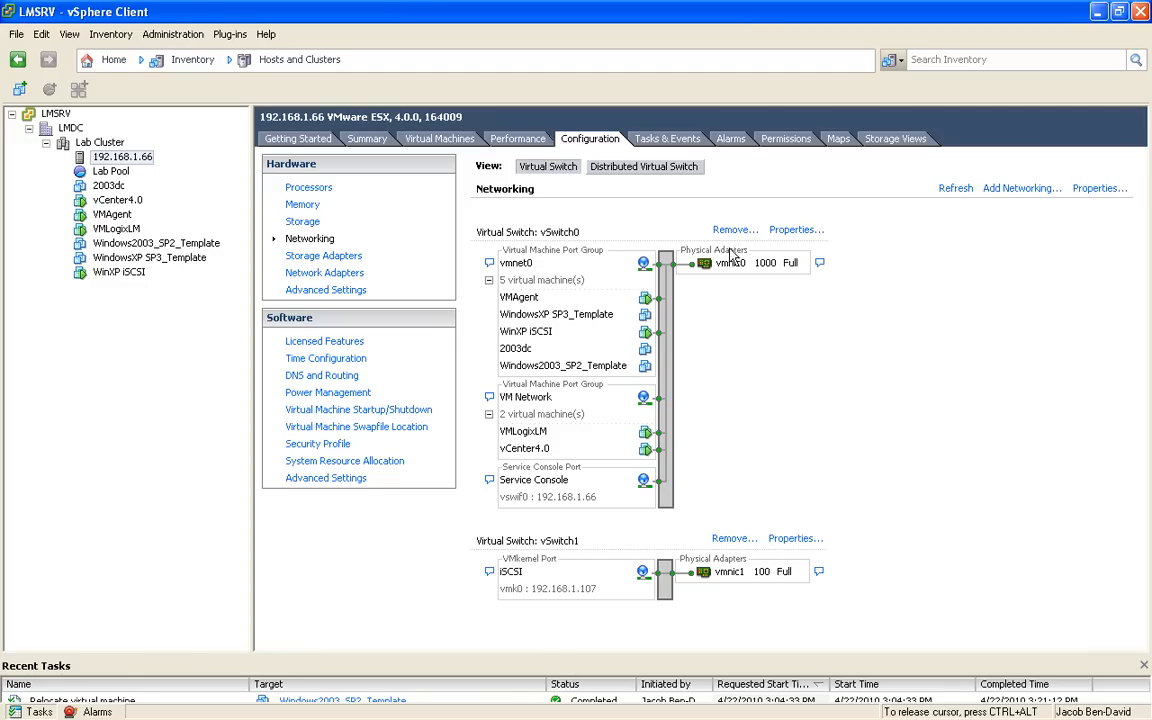
Step: Inspect the vmnet0 and VM Network port groups in the vSwitch0 properties and close them
click(791, 232)
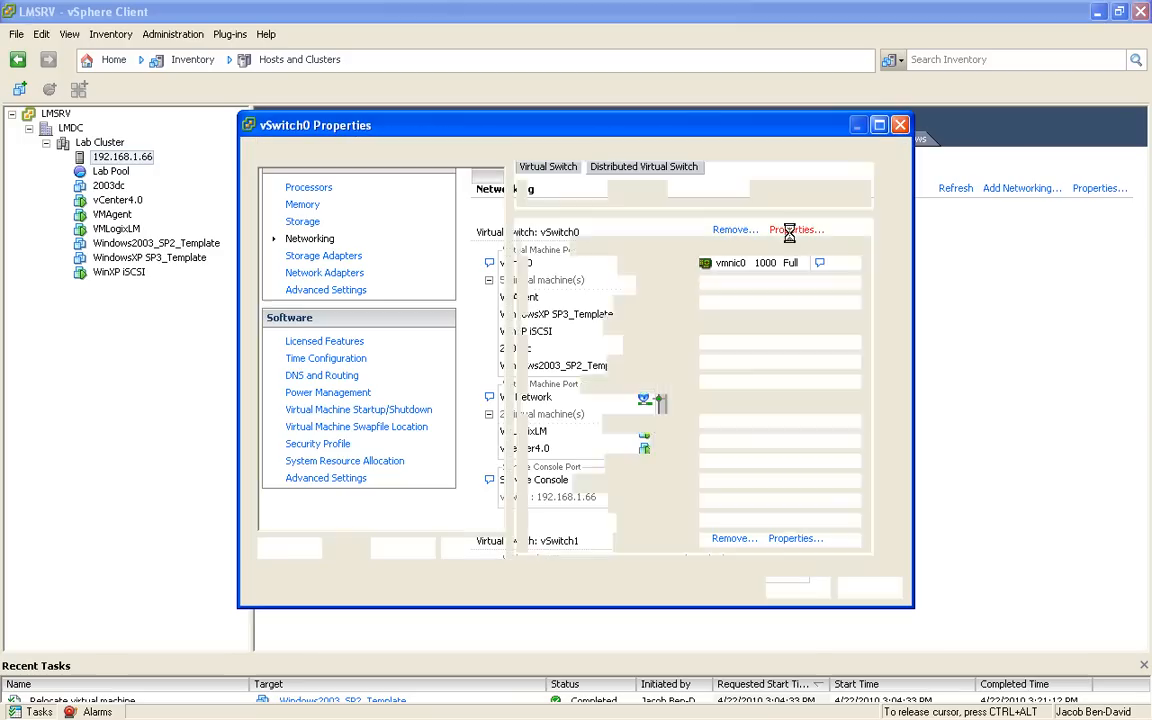
click(305, 208)
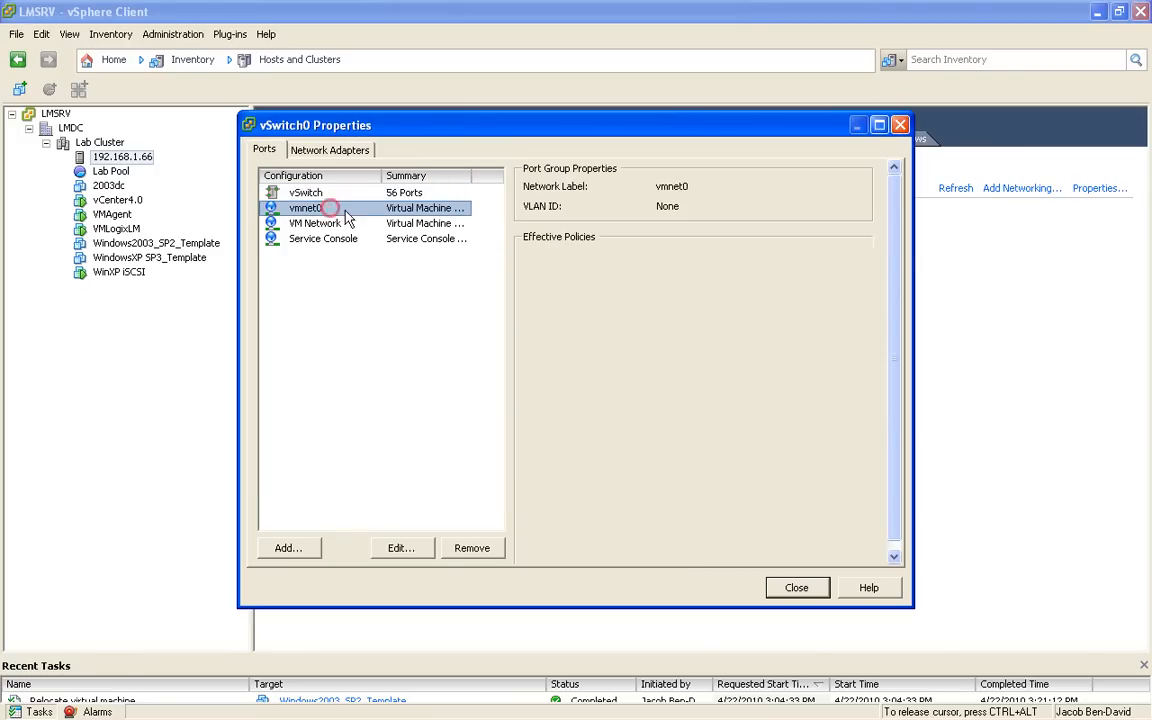
click(328, 224)
click(302, 208)
click(300, 224)
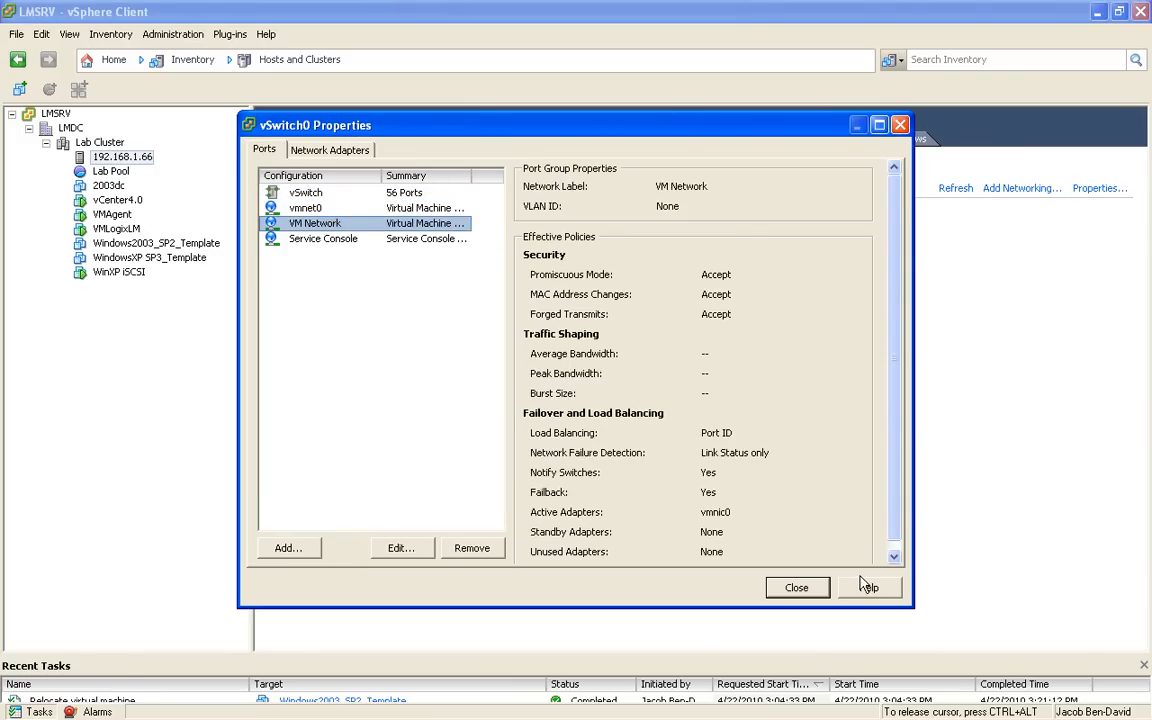
click(800, 589)
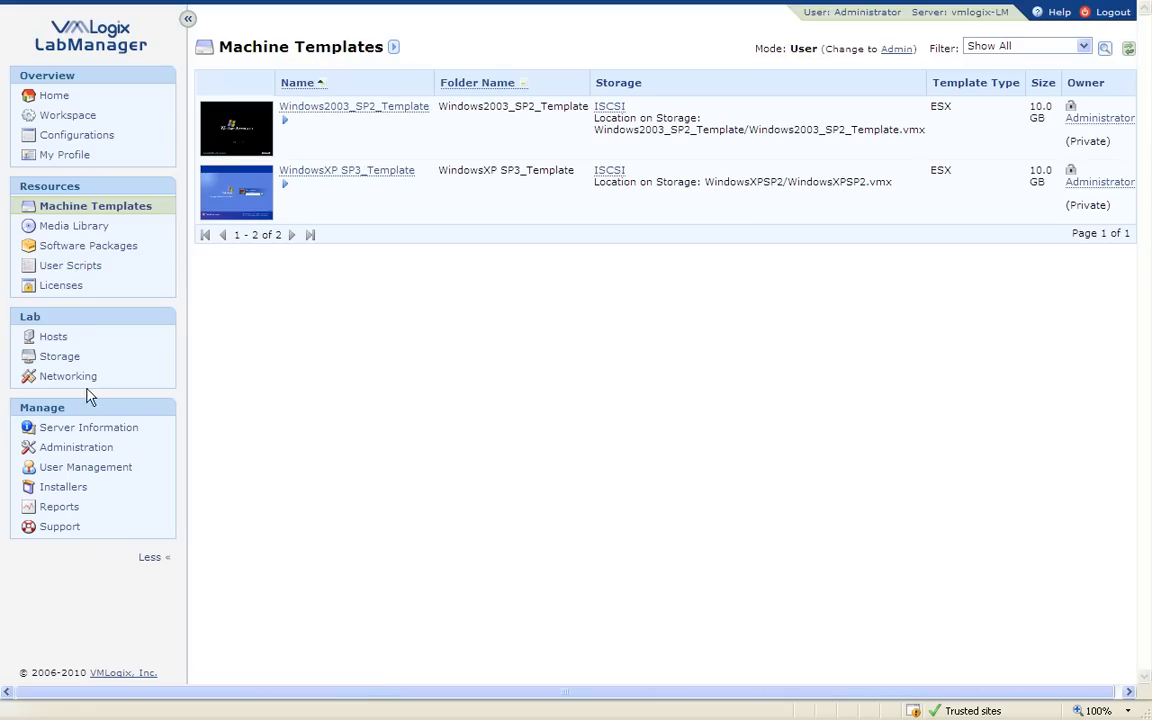
Step: Switch back to LabManager and open the public network LMNetwork0 for editing
click(82, 378)
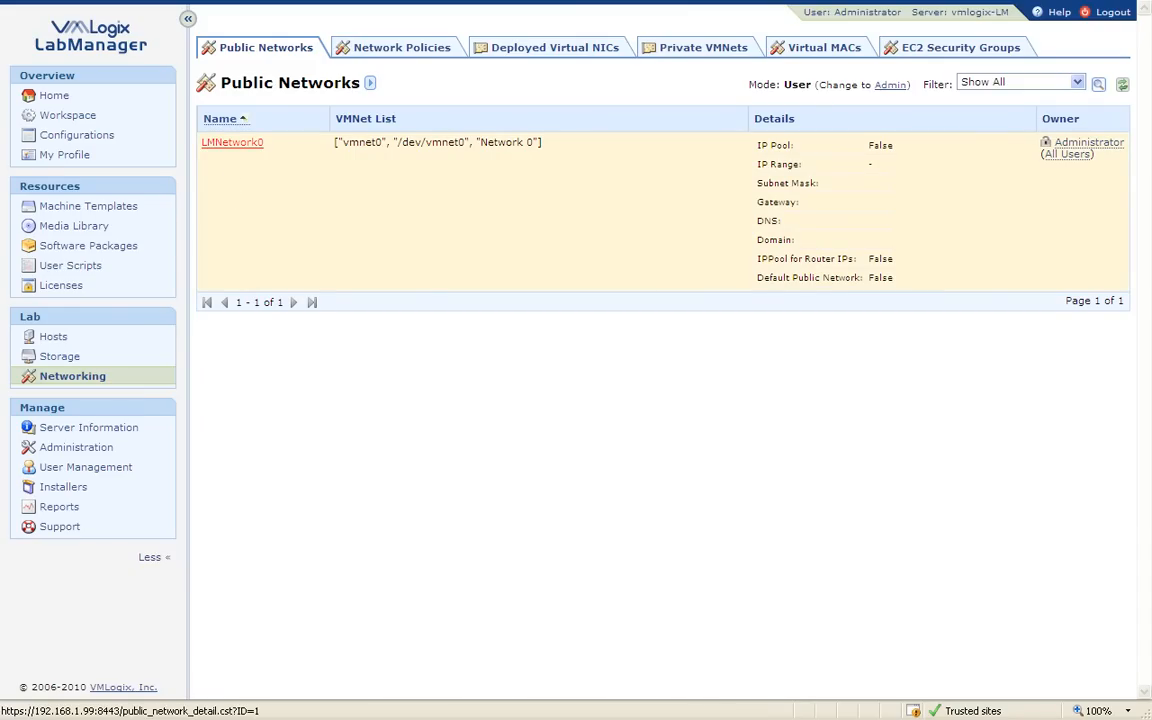
click(214, 144)
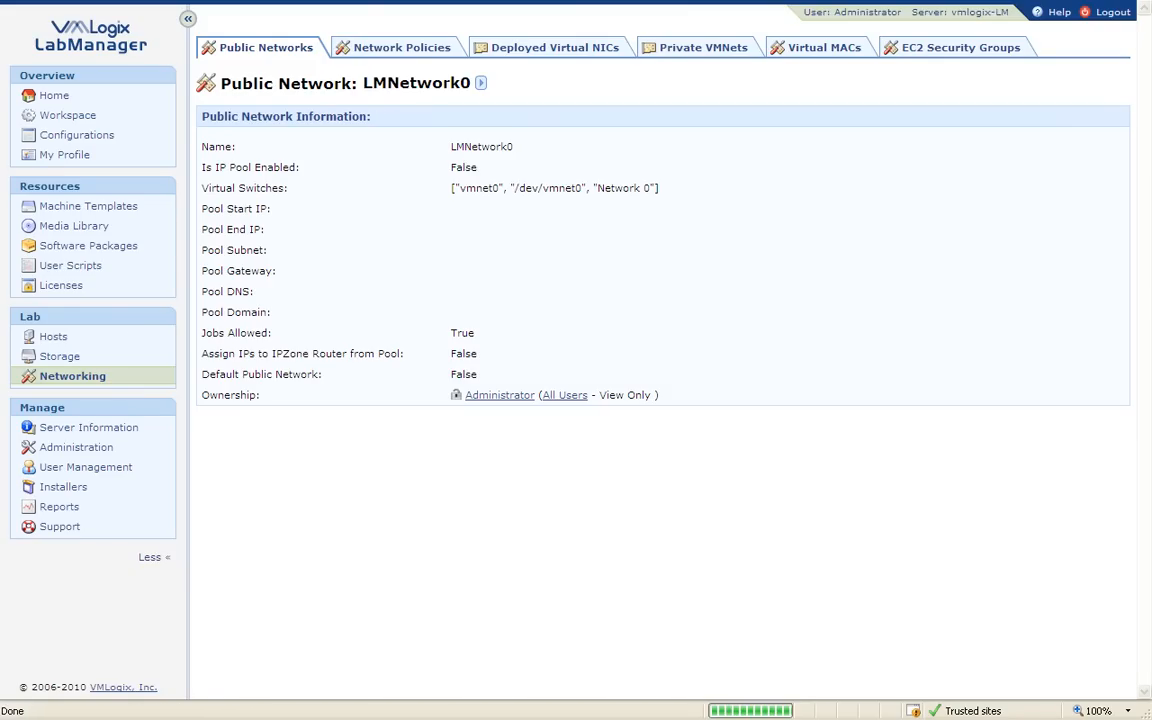
click(480, 83)
click(535, 88)
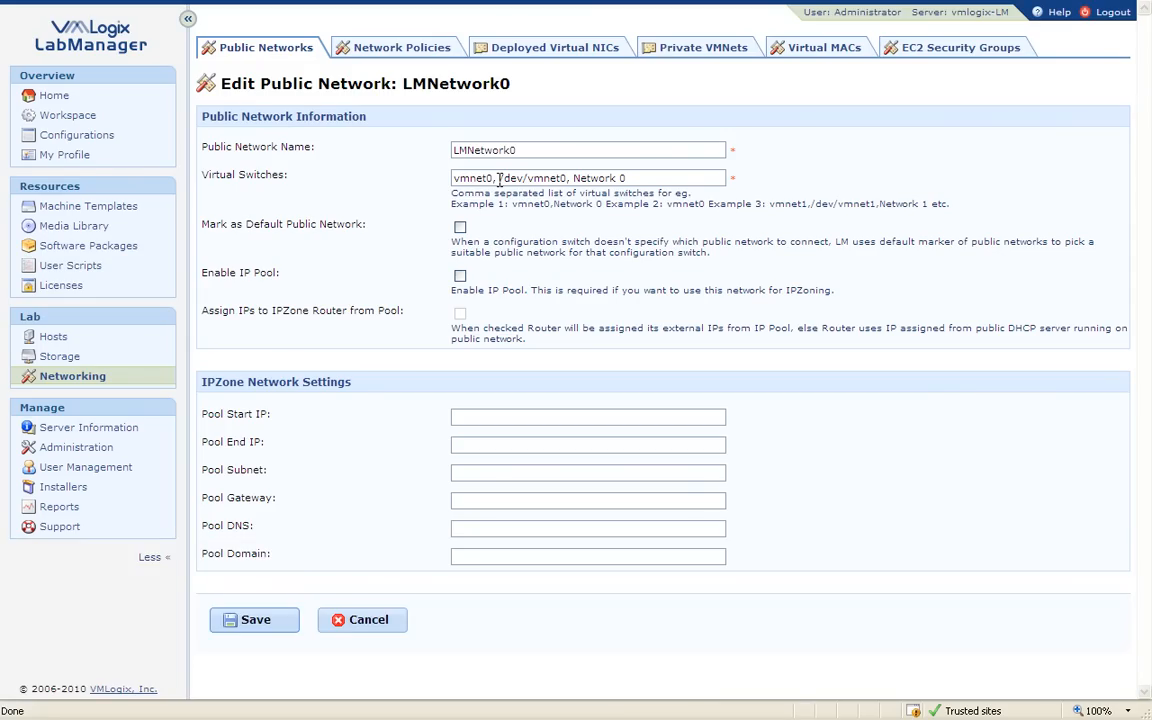
Step: Reduce LMNetwork0's virtual switches to vmnet0 only and save the public network
drag(499, 178, 658, 180)
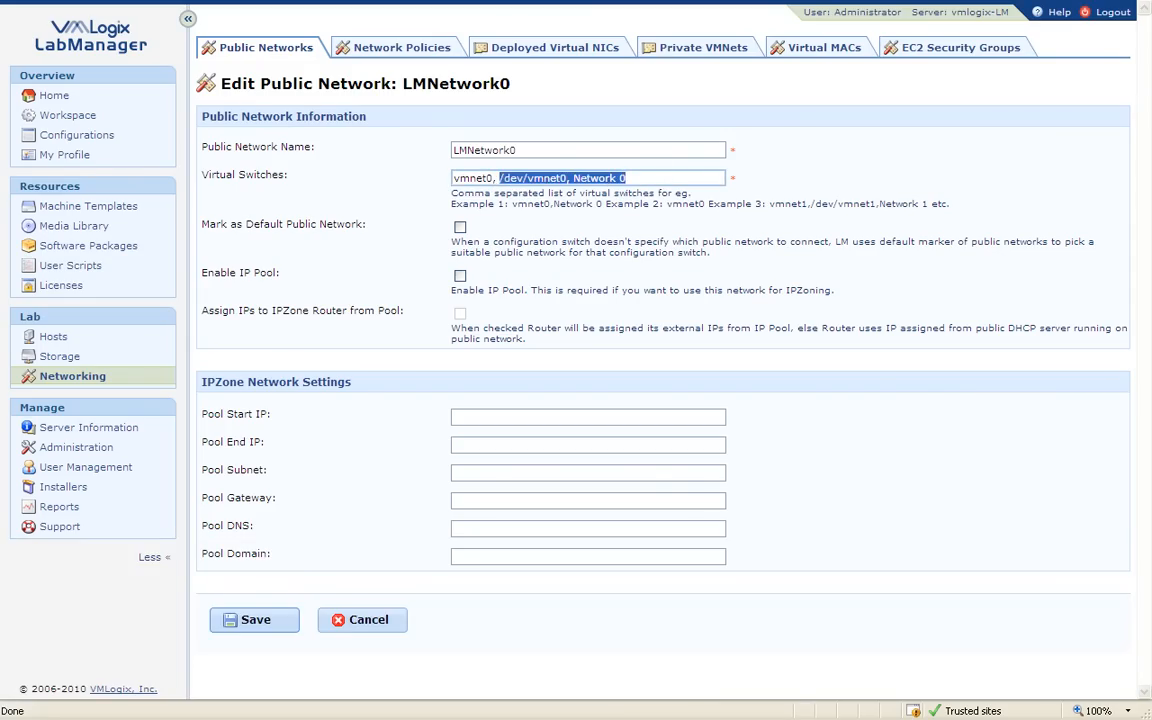
key(Delete)
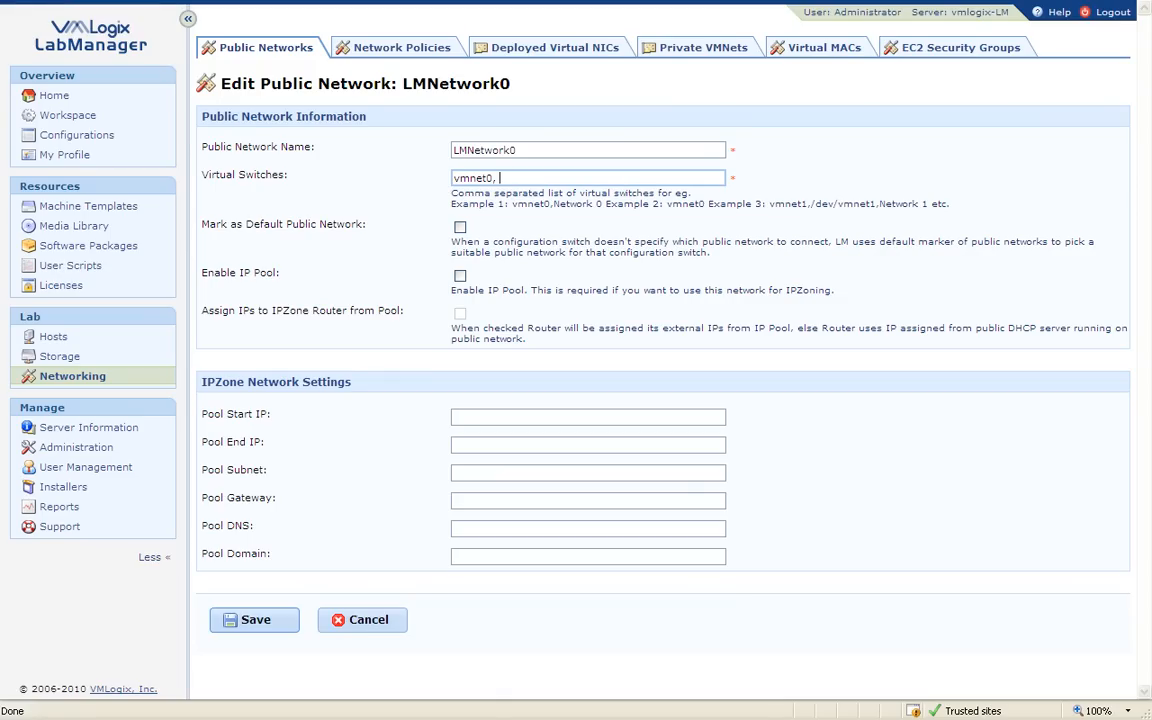
key(BackSpace)
click(642, 180)
double_click(530, 178)
click(497, 177)
click(267, 621)
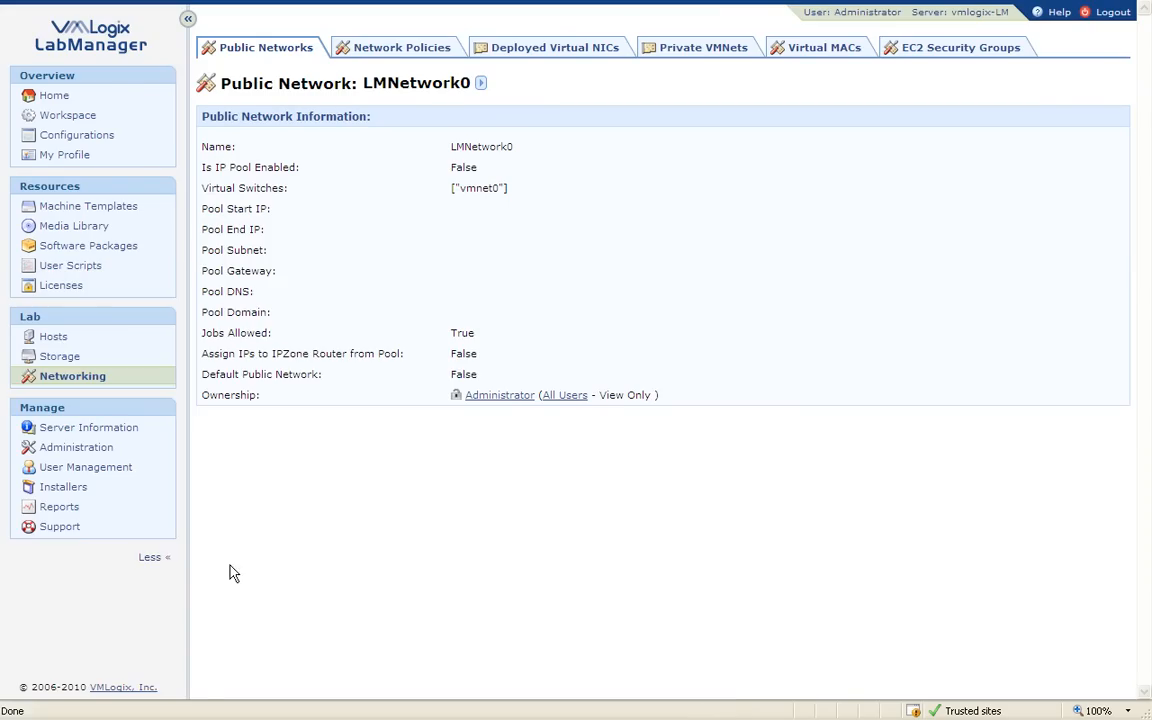
Step: Open the registered host vCenter4 VMAgnet [Lab Cluster:Lab Pool] for editing
click(57, 338)
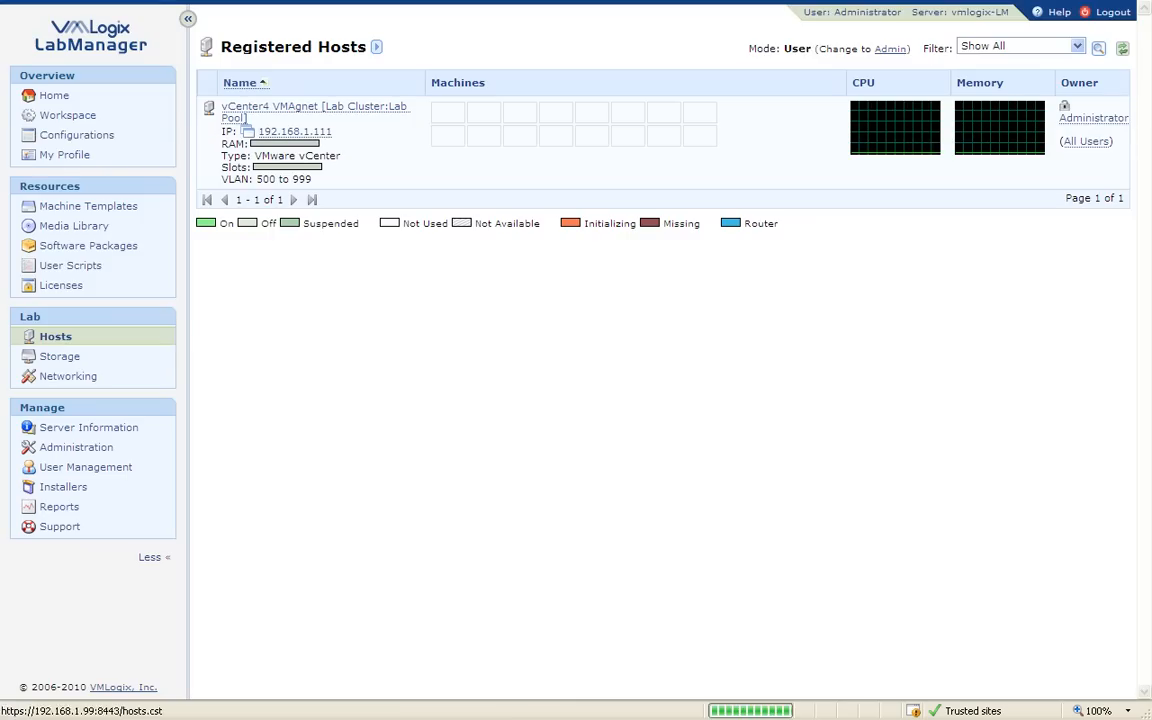
click(254, 117)
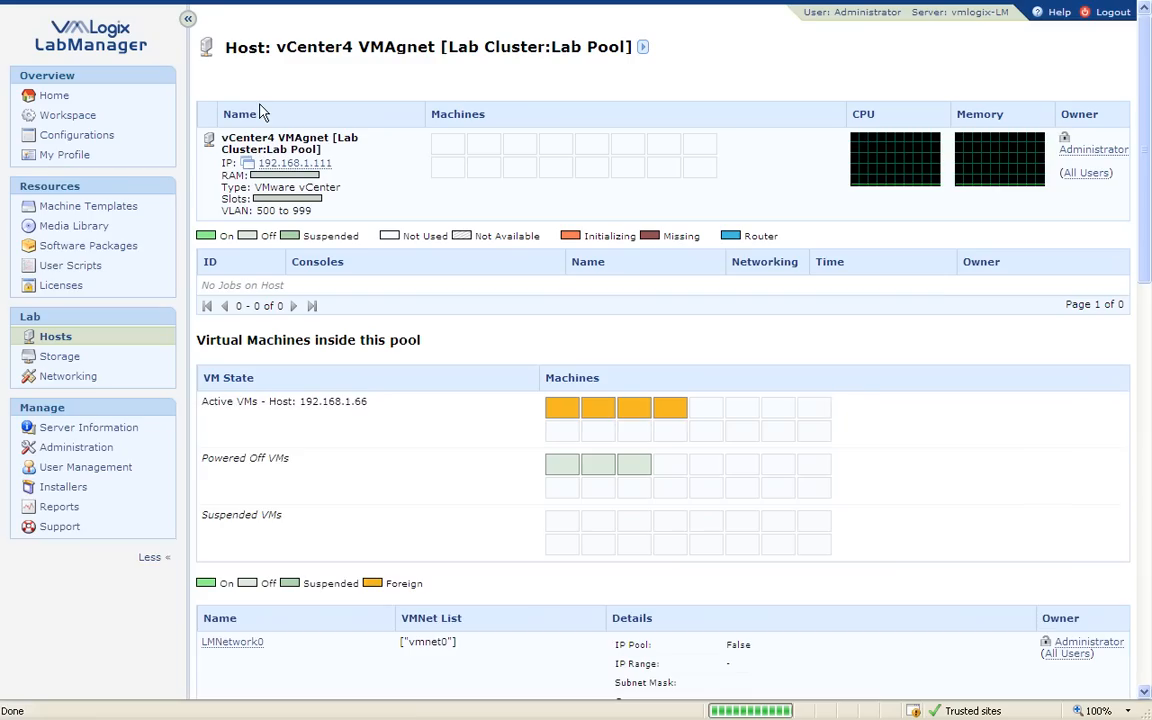
click(643, 46)
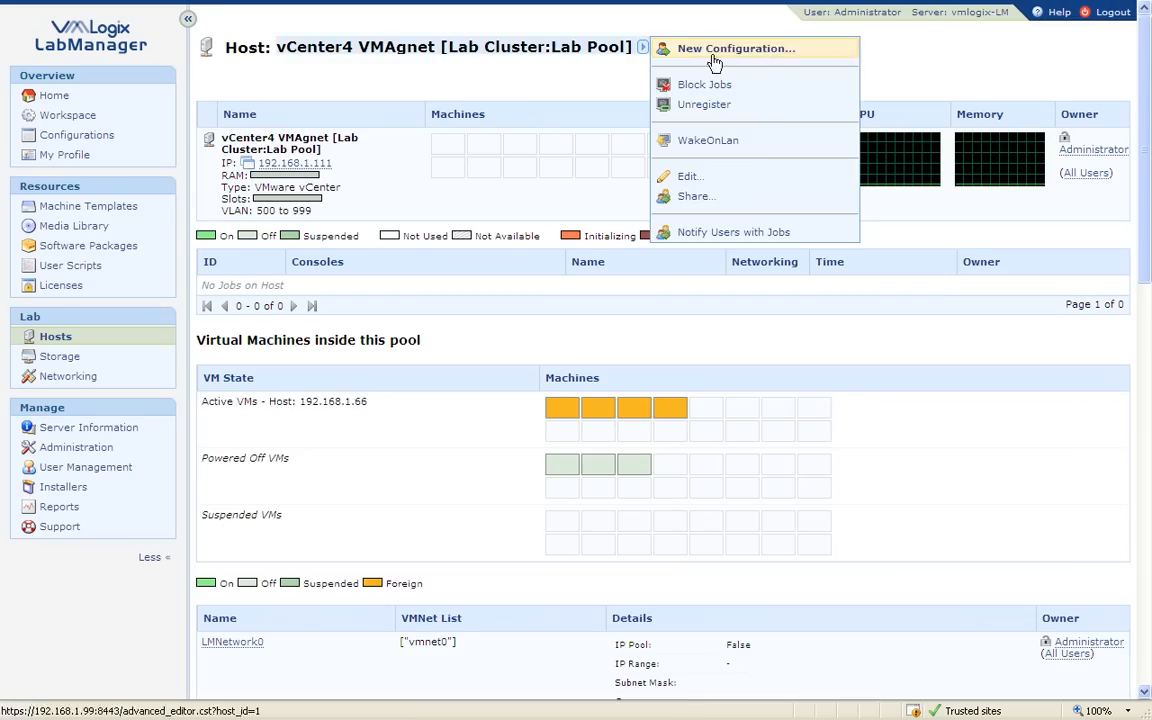
click(686, 174)
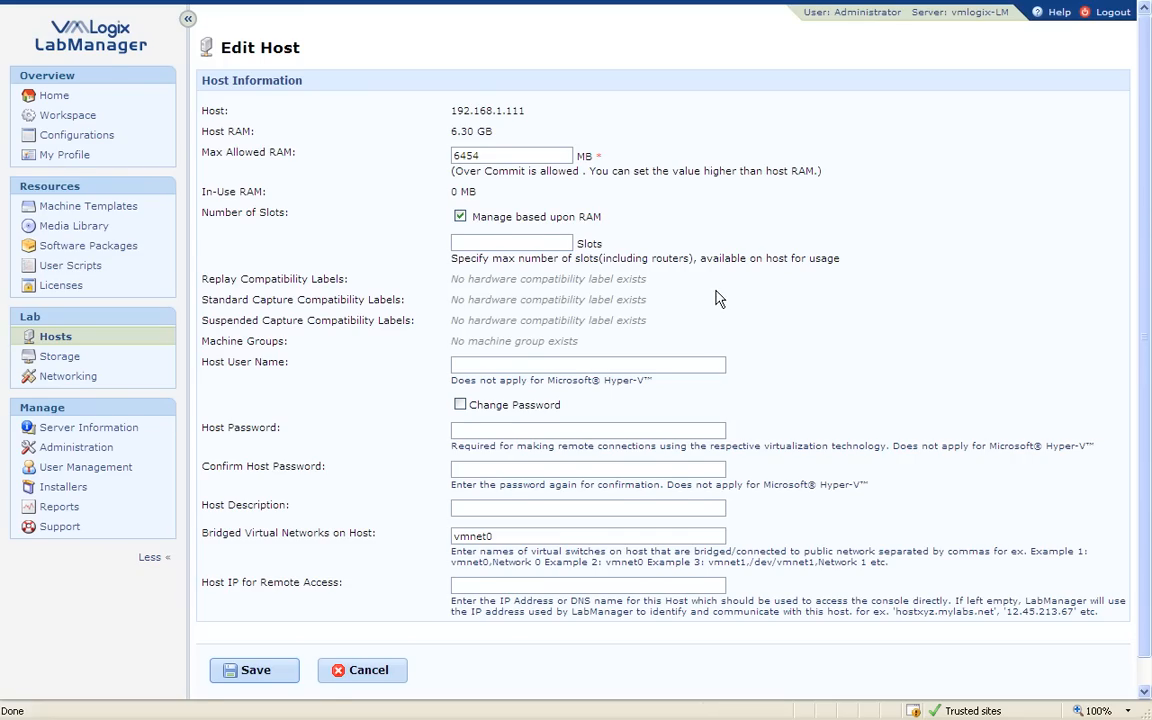
Step: Examine the host's bridged virtual networks entry and return to the host's overview without saving
scroll(716, 298, down, 1)
drag(510, 508, 436, 507)
key(End)
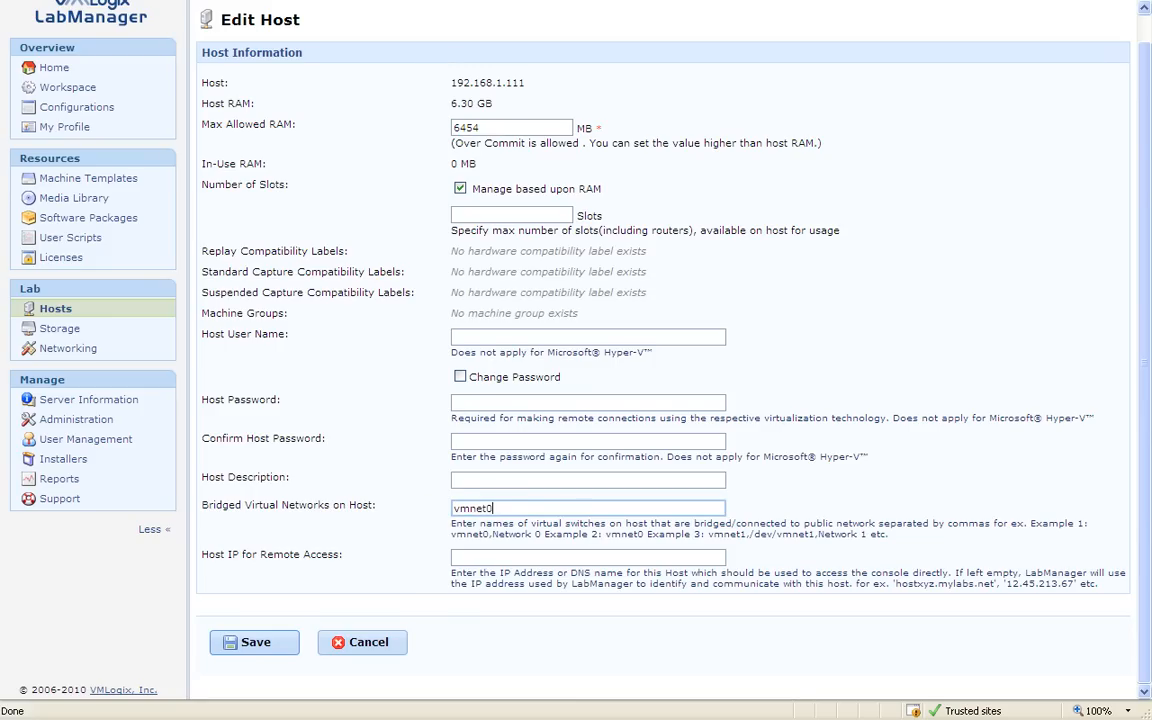
drag(510, 507, 453, 513)
click(505, 507)
text(,)
key(BackSpace)
key(BackSpace)
key(BackSpace)
key(BackSpace)
key(BackSpace)
key(BackSpace)
right_click(280, 322)
click(296, 334)
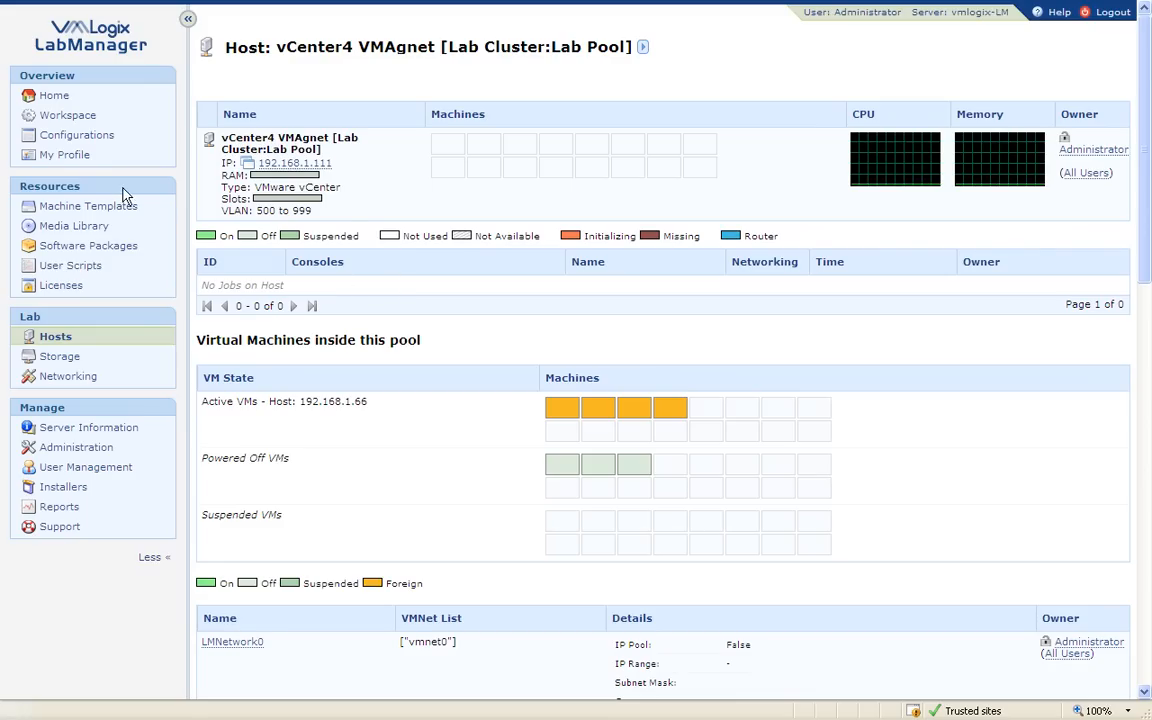
Step: Open the configurations overview
click(91, 139)
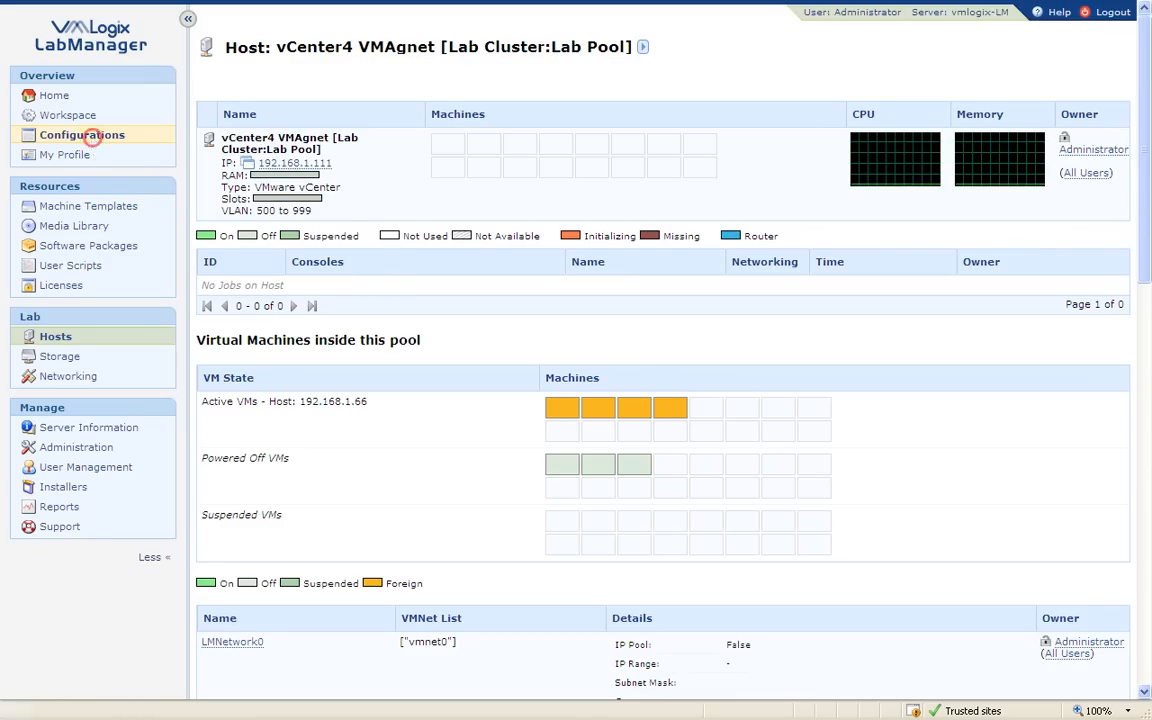